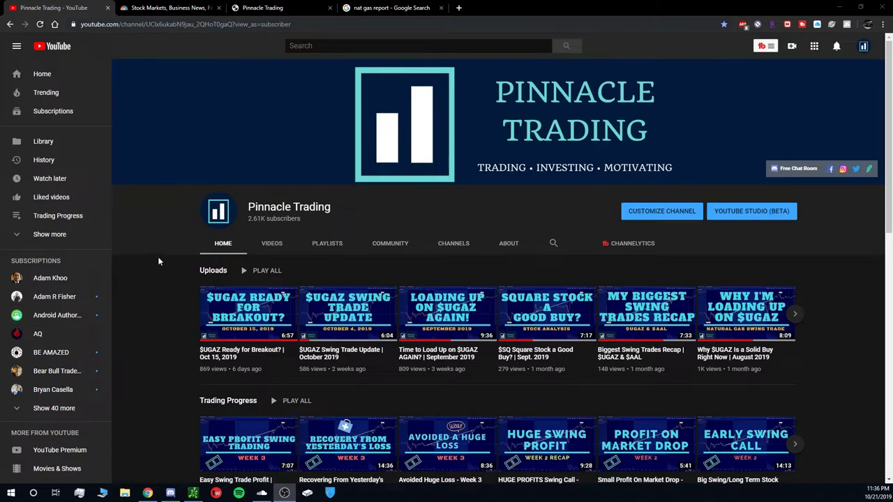
Step: Switch to thinkorswim, chart the natural gas futures contract /NGZ19 and collapse the watchlist sidebar
click(194, 494)
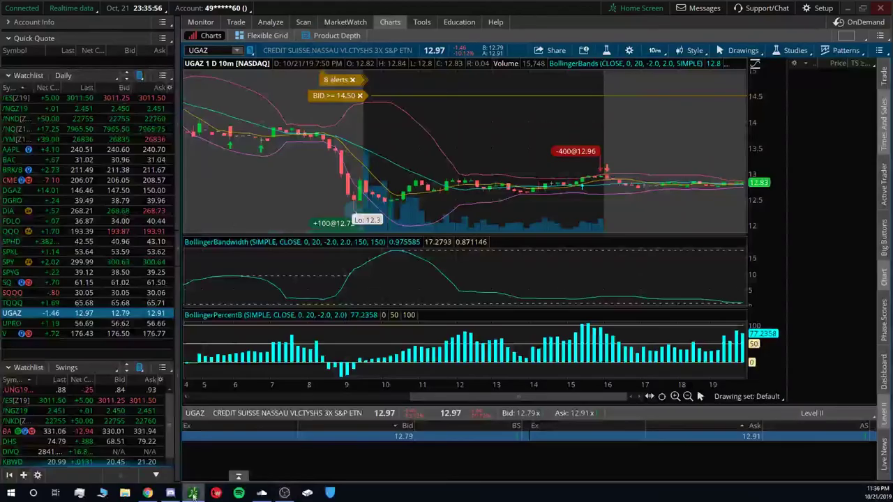
click(21, 109)
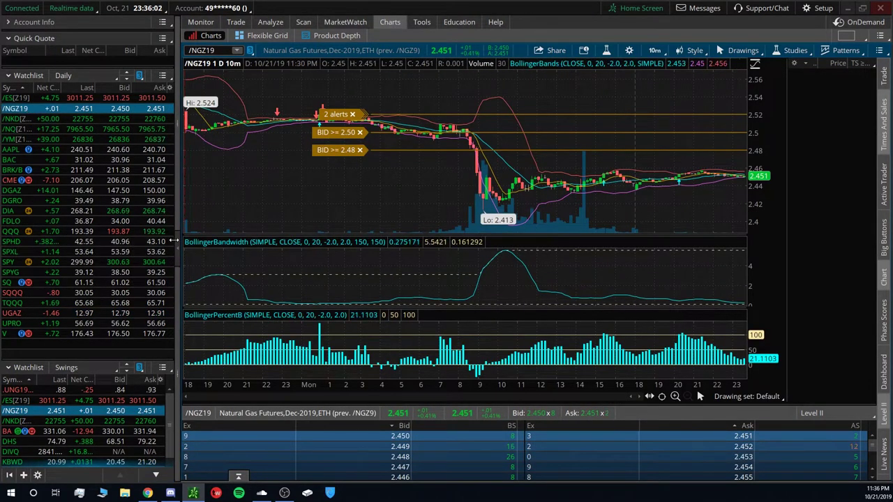
click(178, 249)
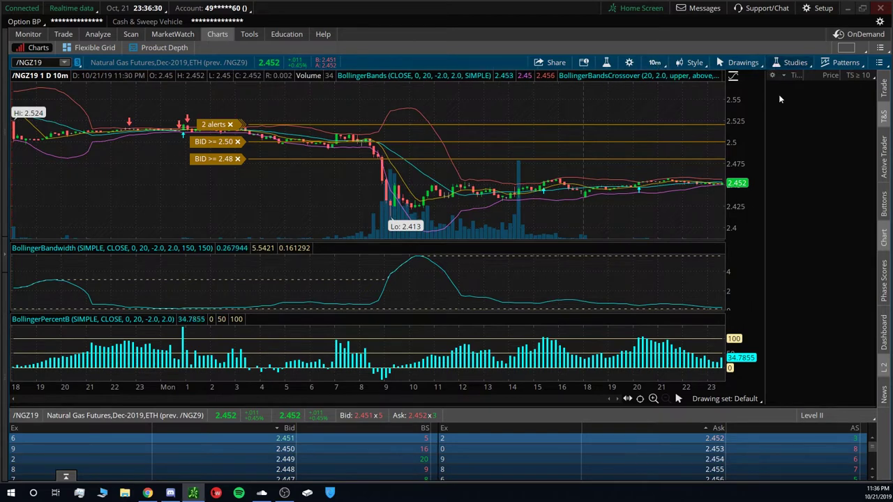
Step: Load the saved study set Bullish Scan Check2 onto the /NGZ19 chart
click(796, 62)
mouse_move(760, 201)
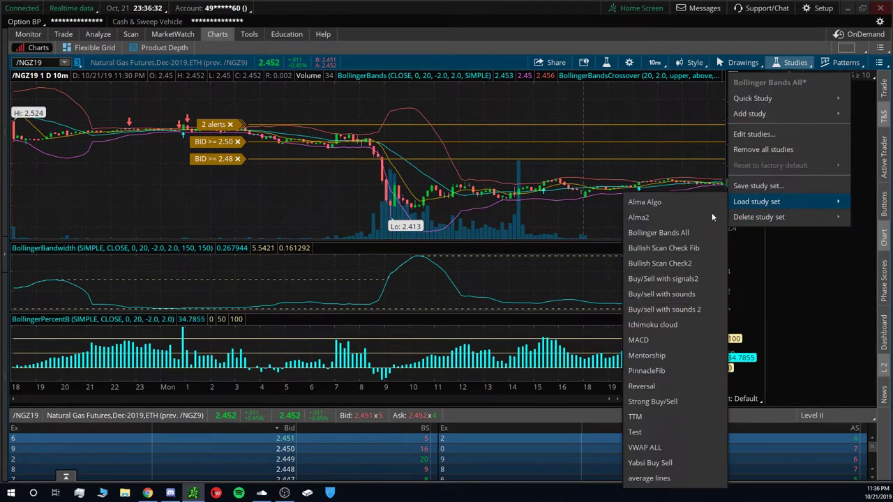
click(685, 263)
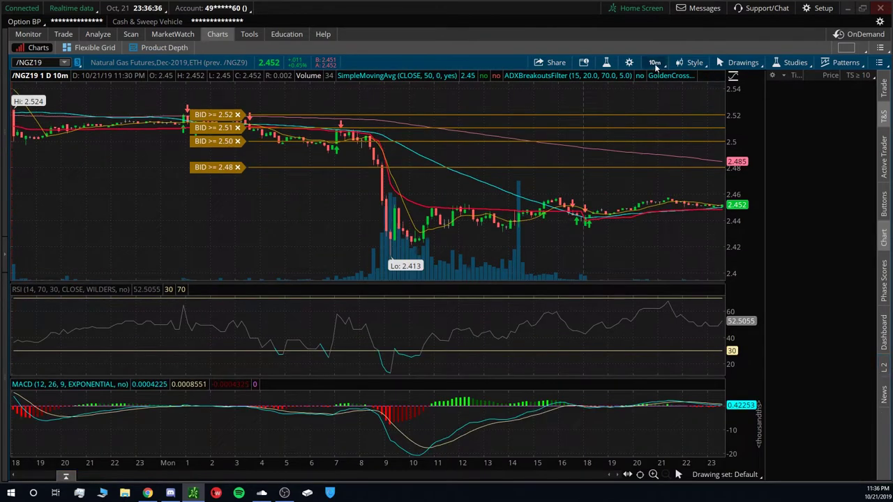
Step: Set the /NGZ19 chart's time frame to 180 D : 4h and enlarge the most recent months
click(654, 62)
click(632, 247)
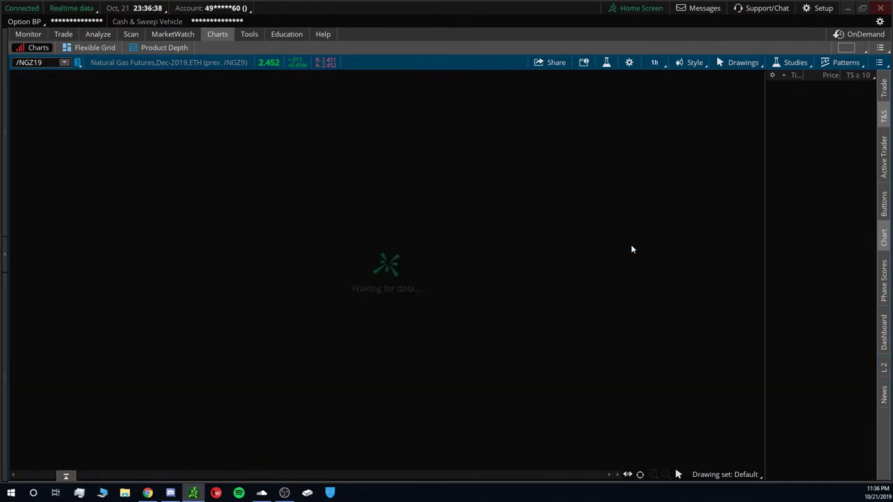
click(654, 62)
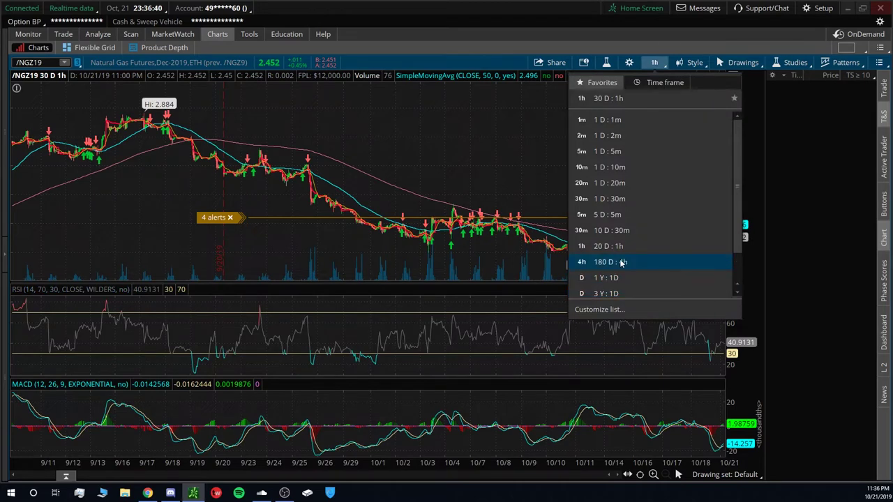
click(623, 262)
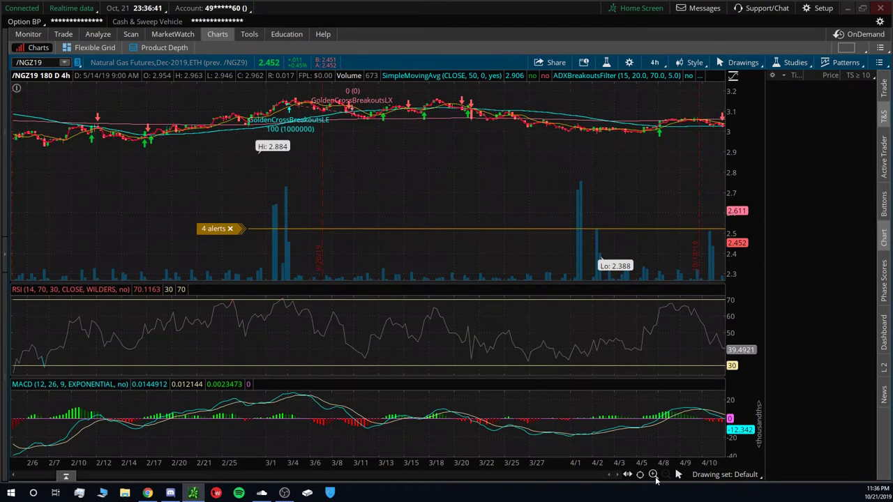
click(653, 474)
click(653, 475)
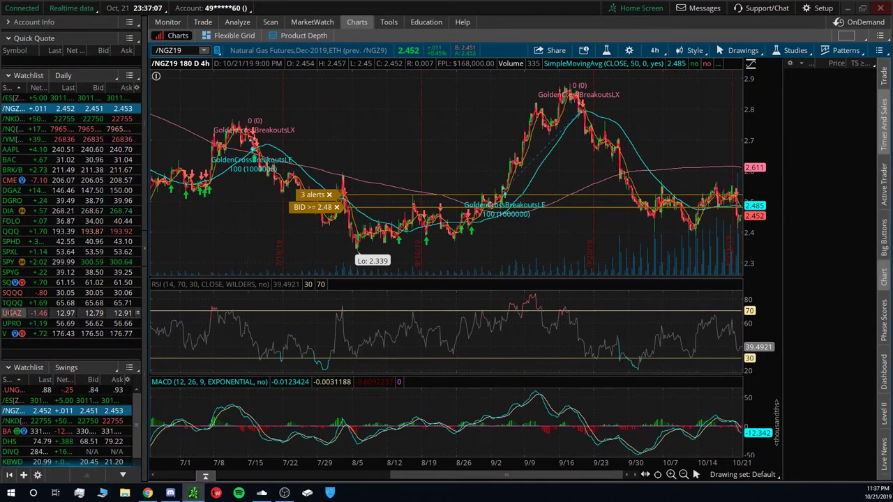
Step: Display the UGAZ chart from the watchlist and enlarge its August to late September stretch
click(21, 313)
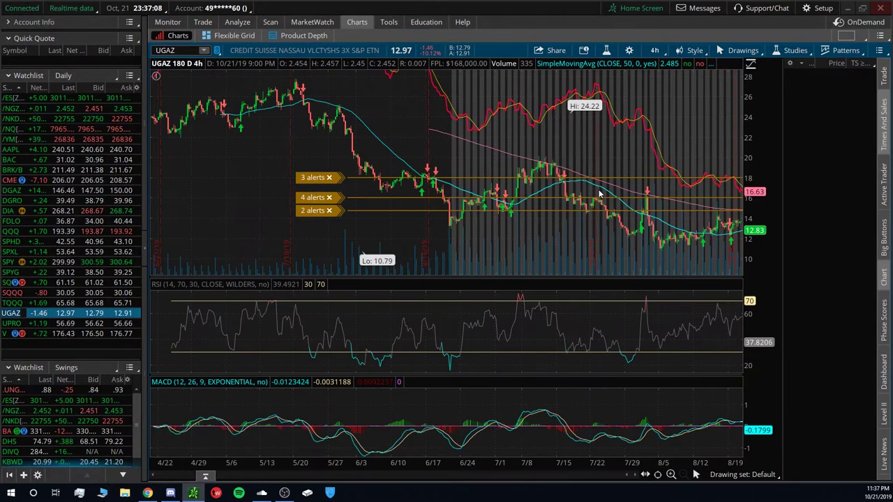
drag(563, 196, 687, 219)
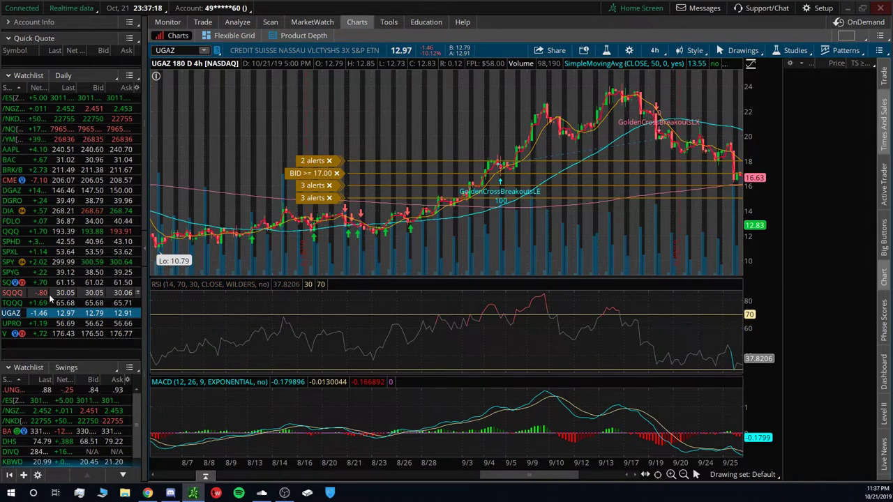
Step: Bring /NGZ19 back onto the chart and collapse the watchlist sidebar to widen it
click(15, 110)
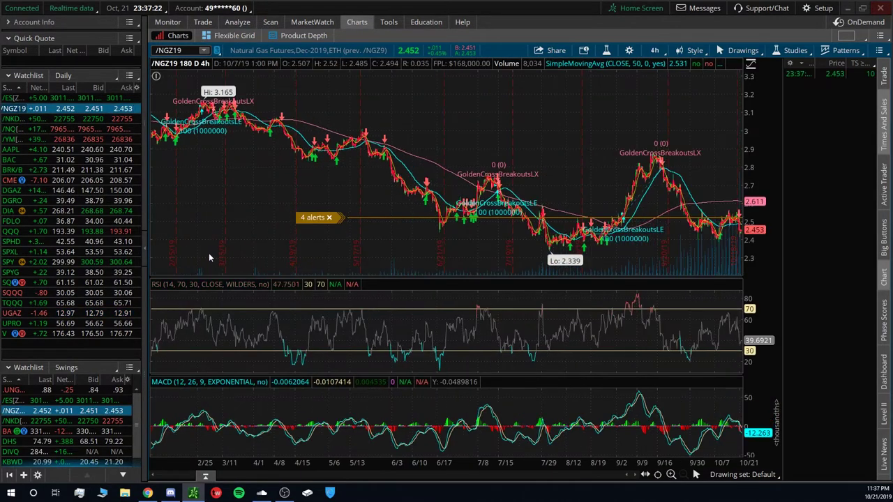
click(145, 248)
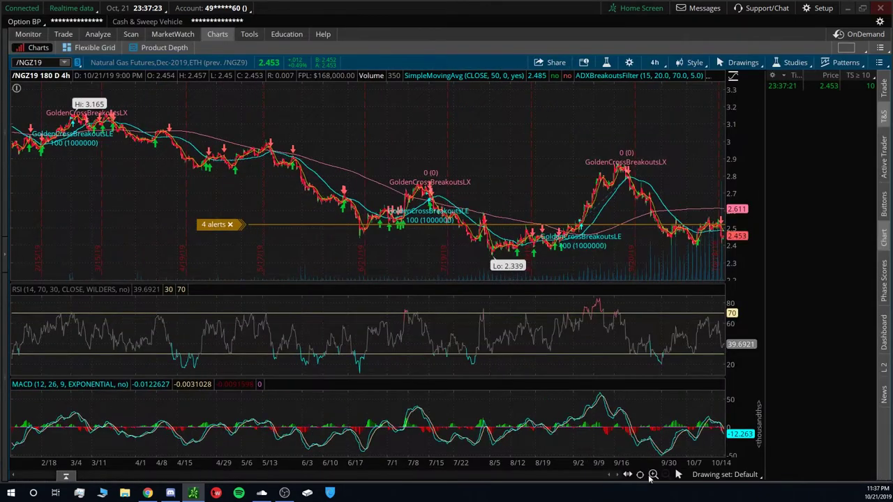
click(653, 474)
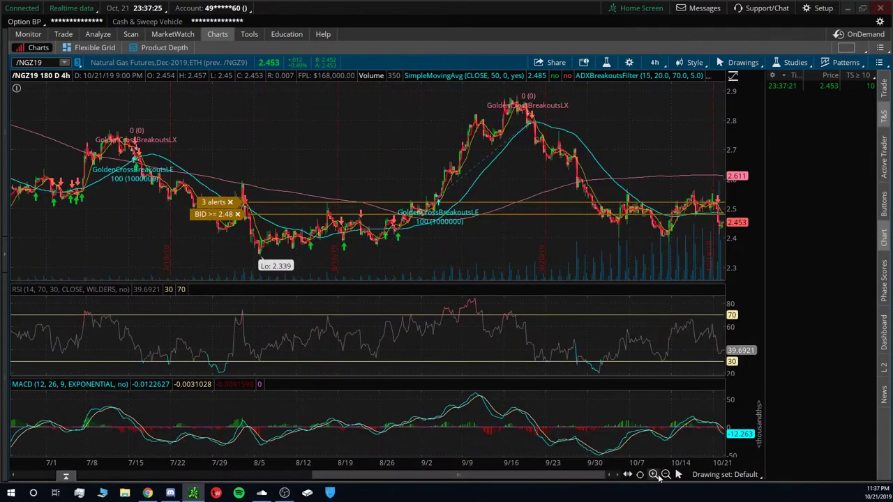
Step: Look at the YouTube channel's uploads in Chrome and the natural-gas-alerts channel in Discord, and return to thinkorswim
click(148, 493)
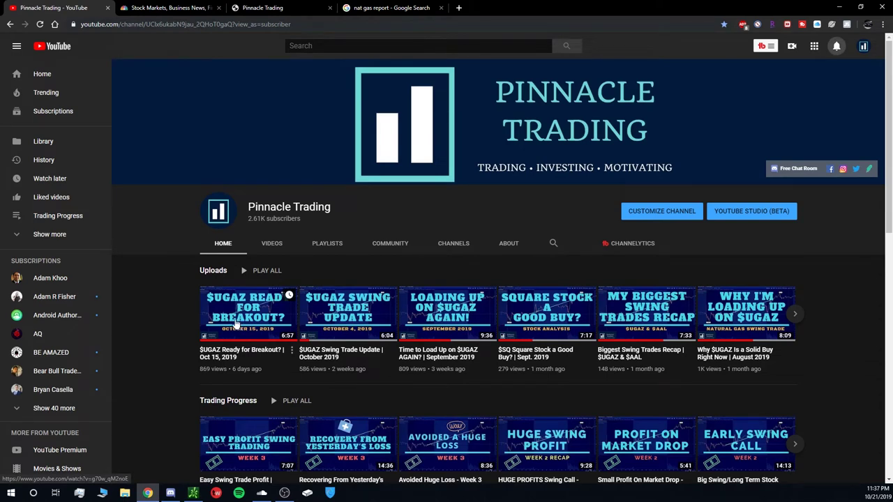
click(171, 493)
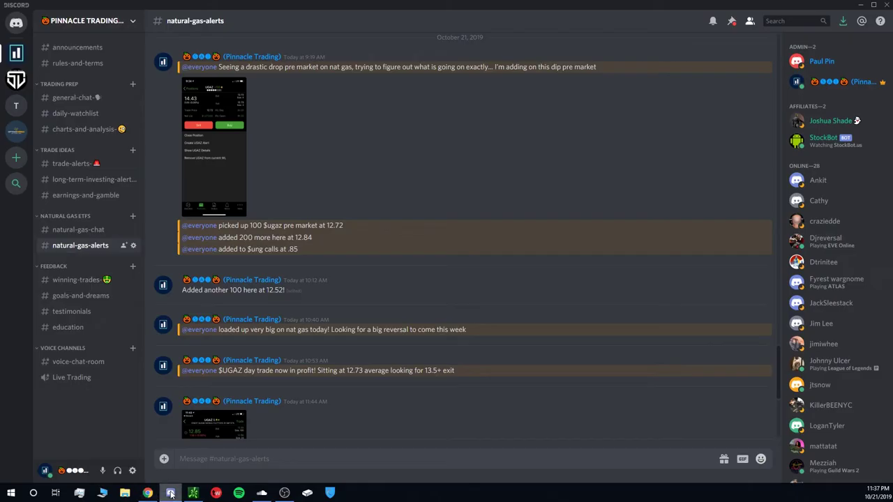
click(148, 493)
click(190, 494)
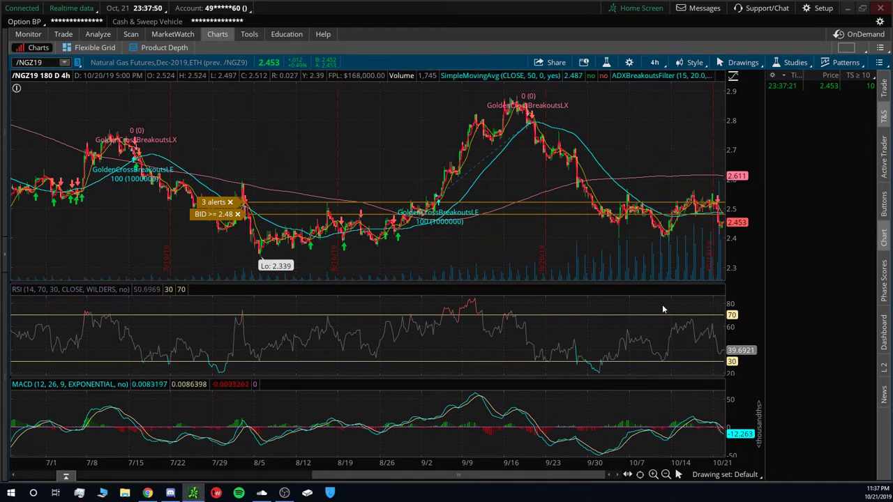
Step: Highlight the sideways price range from early to late August on the /NGZ19 chart without zooming into it
click(653, 474)
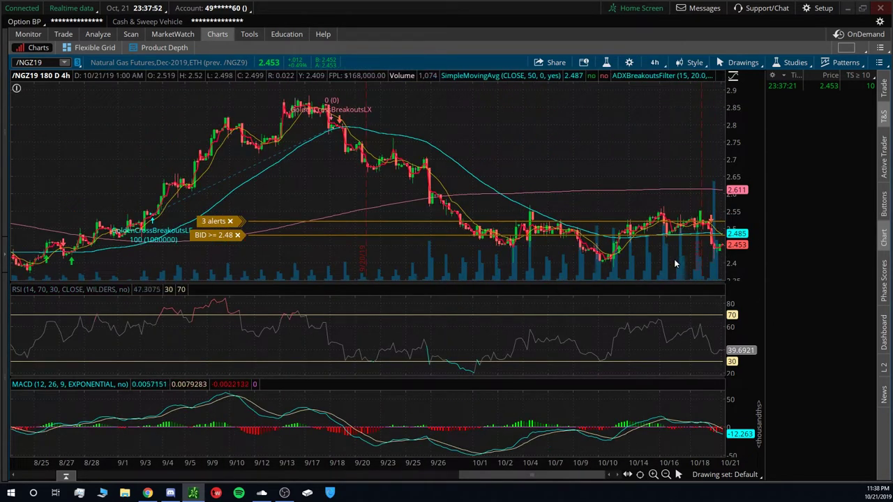
scroll(675, 261, down, 2)
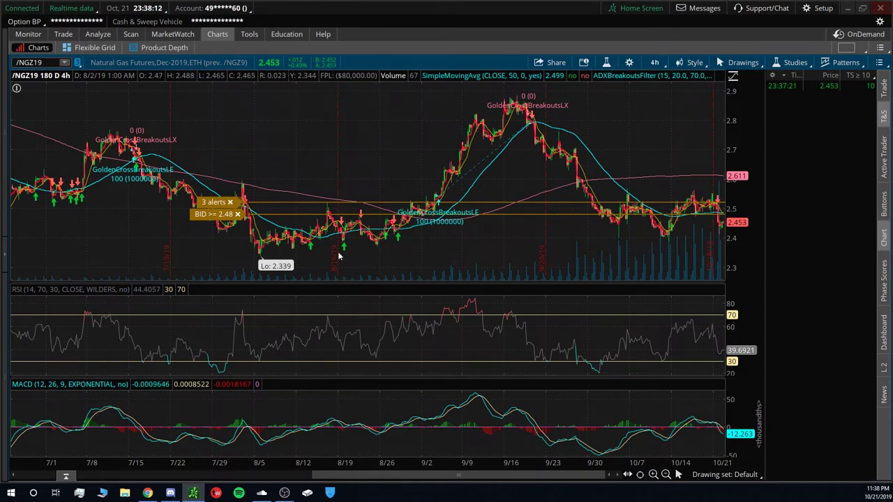
drag(241, 237, 406, 233)
right_click(406, 234)
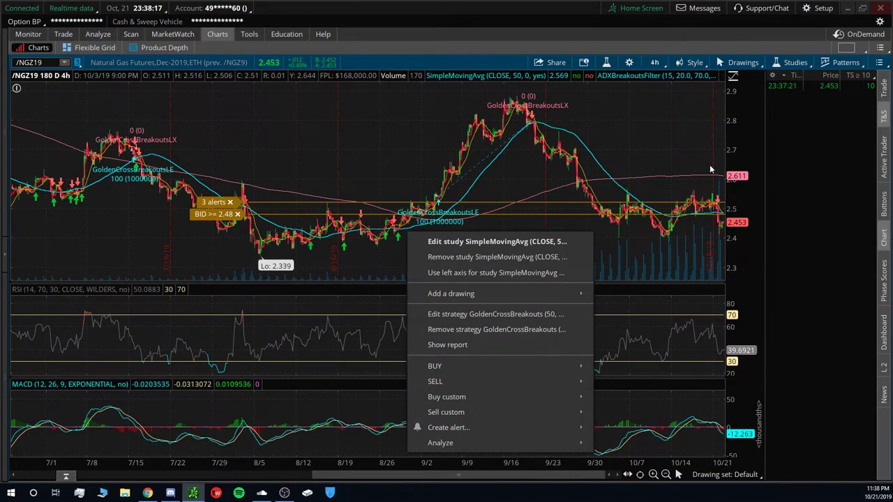
click(249, 243)
drag(250, 243, 396, 246)
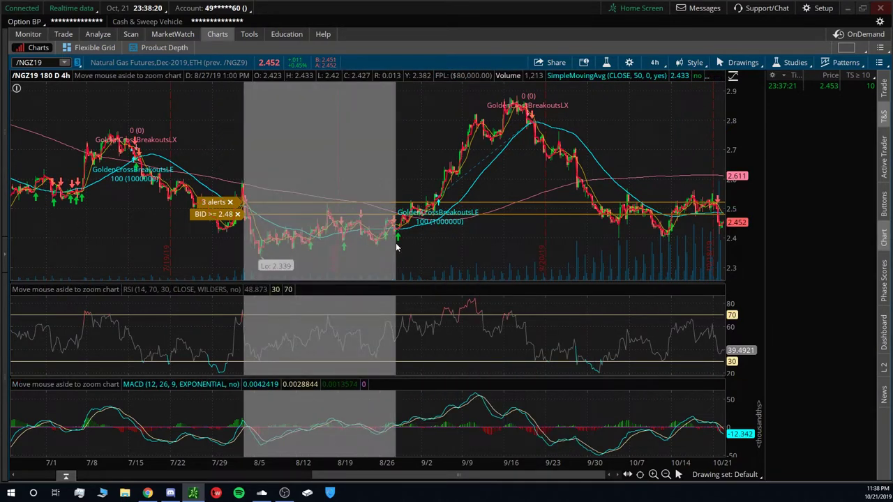
click(377, 249)
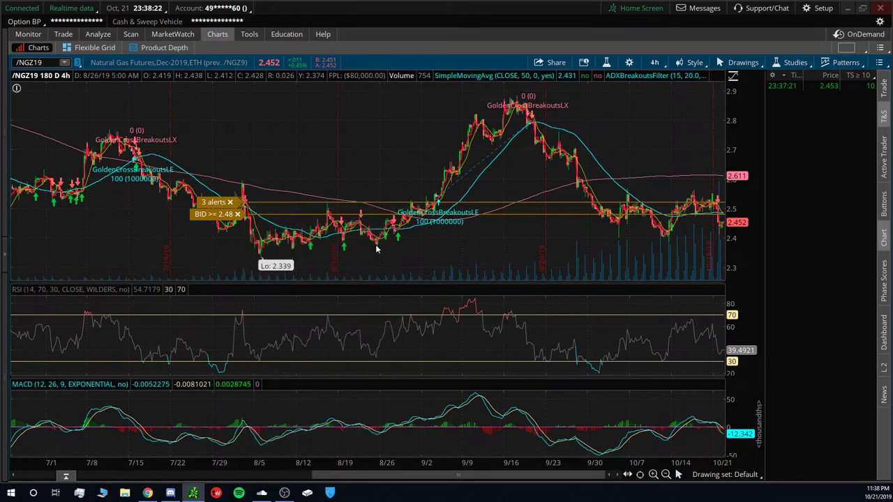
Step: Highlight the price run from 8/23/19 to 9/19/19 on the /NGZ19 chart and dismiss the selection
drag(376, 249, 533, 203)
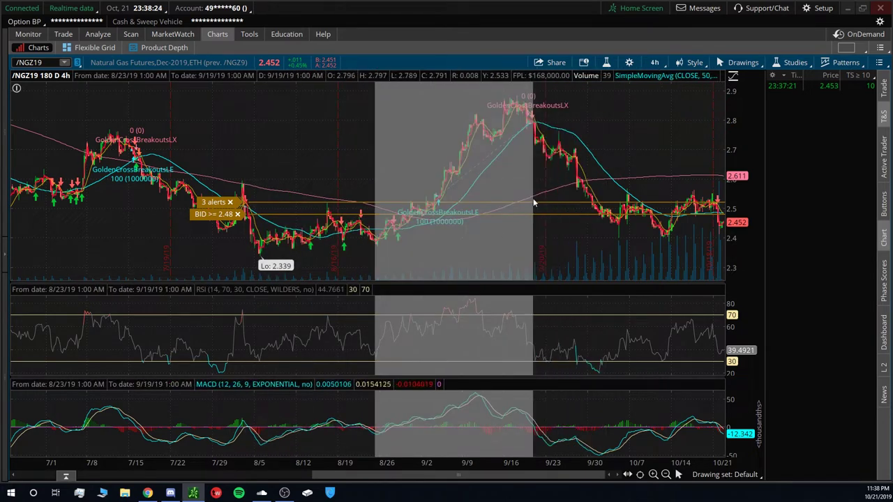
right_click(533, 202)
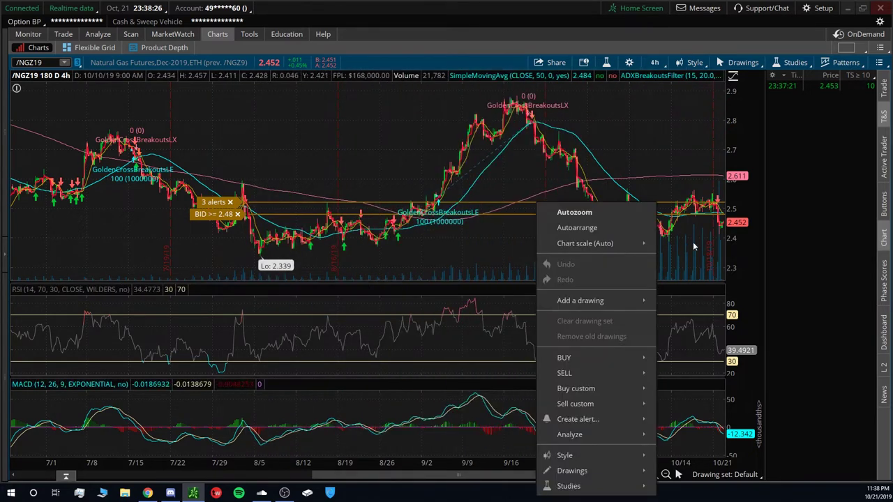
click(677, 248)
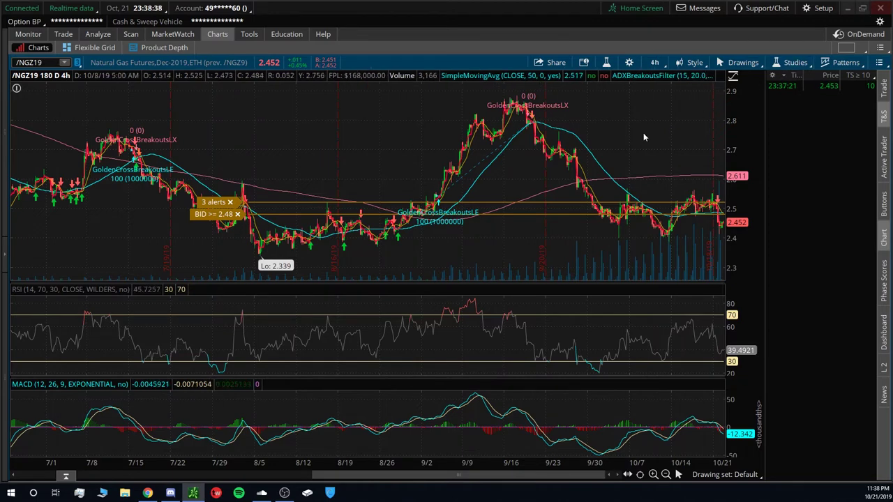
Step: Load the saved study set PinnacleFib onto the /NGZ19 chart covering the full 180-day period
scroll(643, 133, down, 3)
click(793, 63)
mouse_move(760, 201)
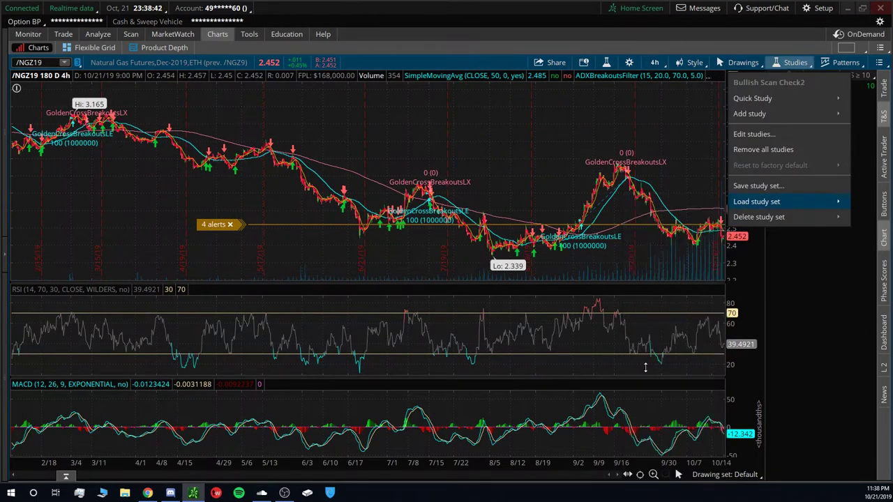
Step: Switch to Discord and open the education channel to view the posted Fibonacci study script
click(171, 493)
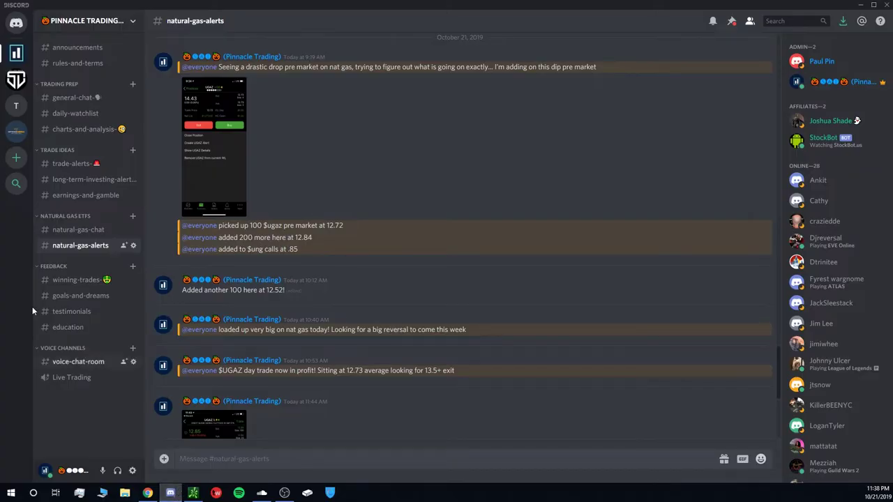
click(67, 327)
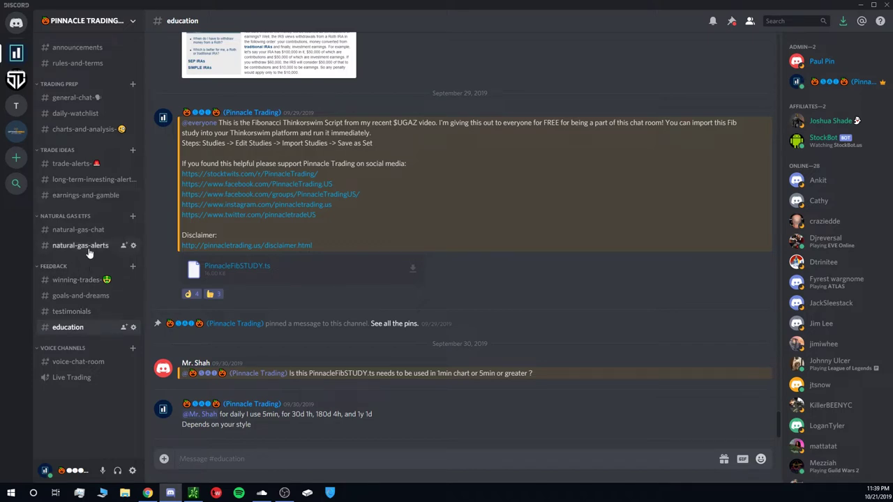
Step: Return to thinkorswim and replace the Fibonacci studies on the /NGZ19 chart with the Bullish Scan Check2 study set
click(193, 492)
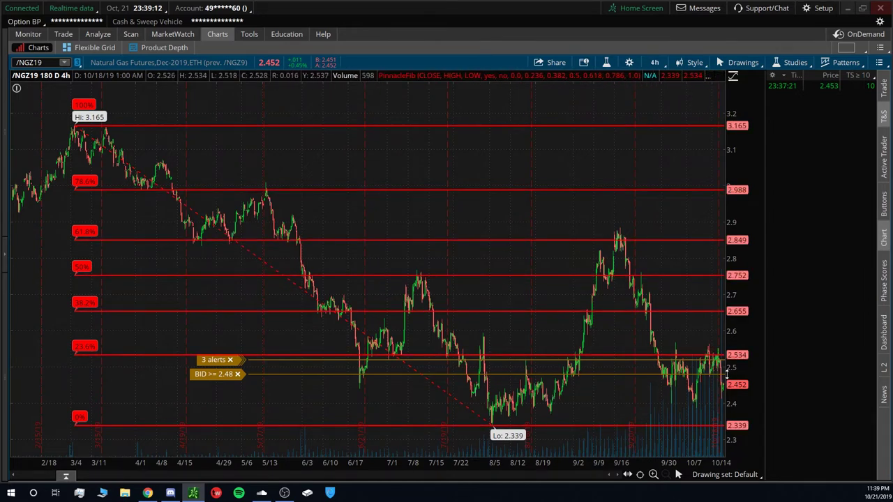
click(786, 66)
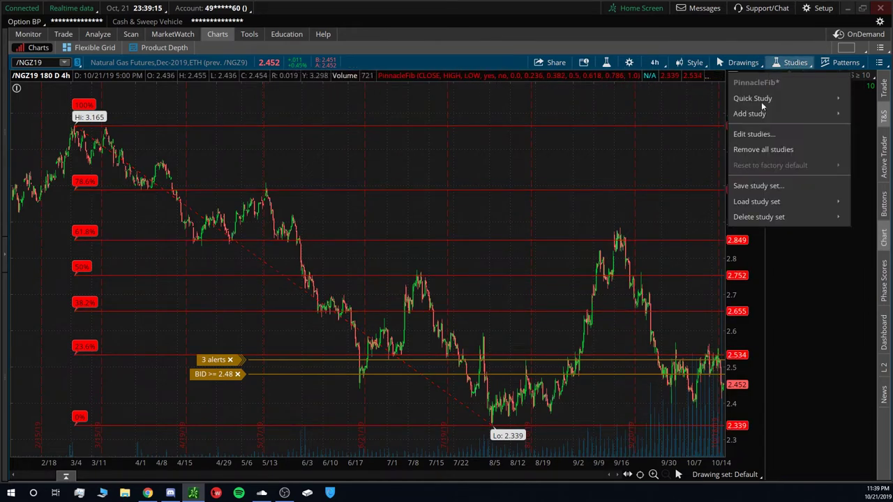
mouse_move(744, 201)
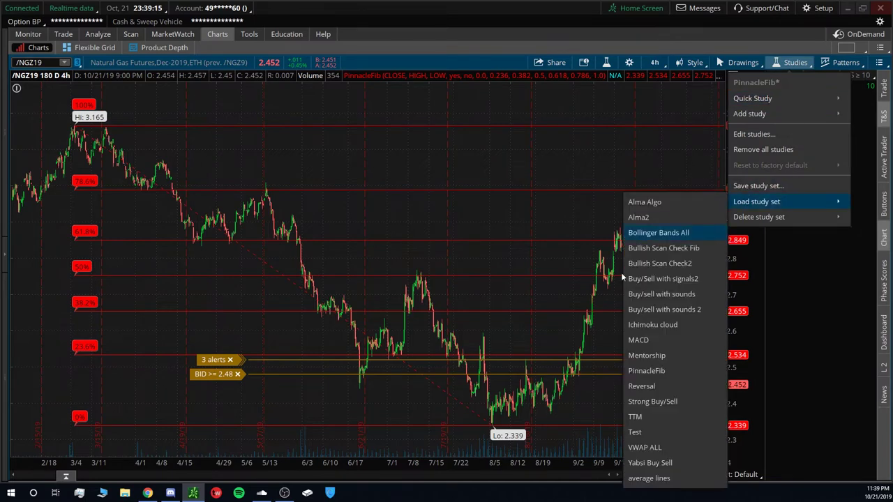
click(663, 263)
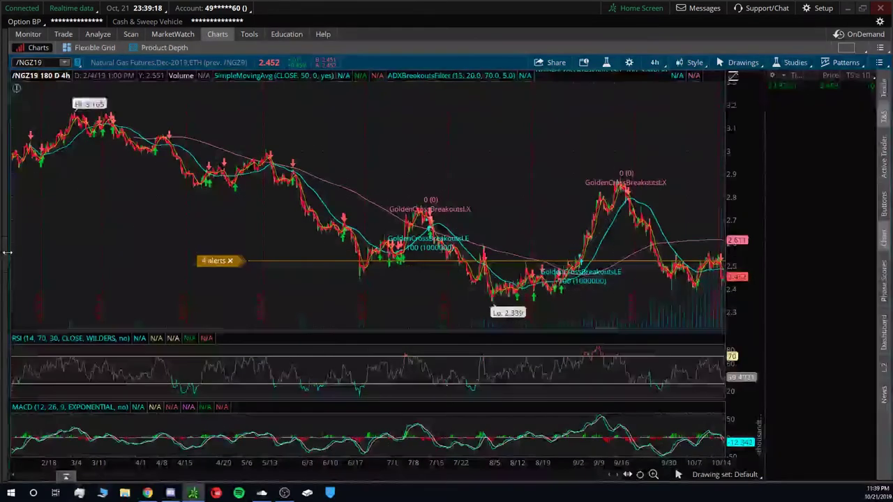
Step: Reopen the watchlist sidebar, chart UGAZ and enlarge its mid-June to October price action
click(5, 253)
click(9, 251)
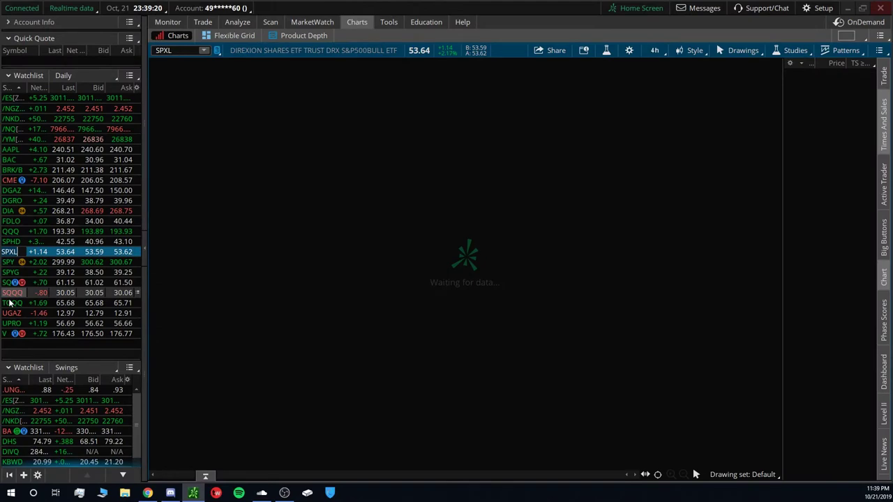
click(11, 313)
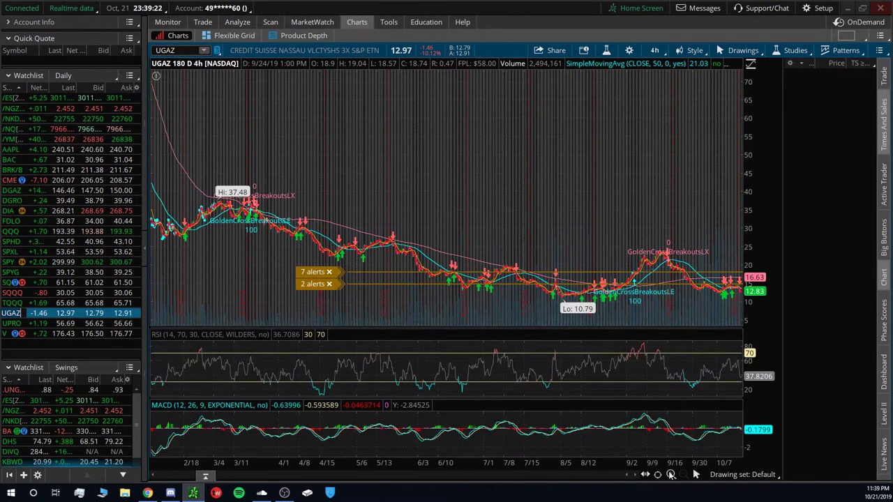
click(670, 474)
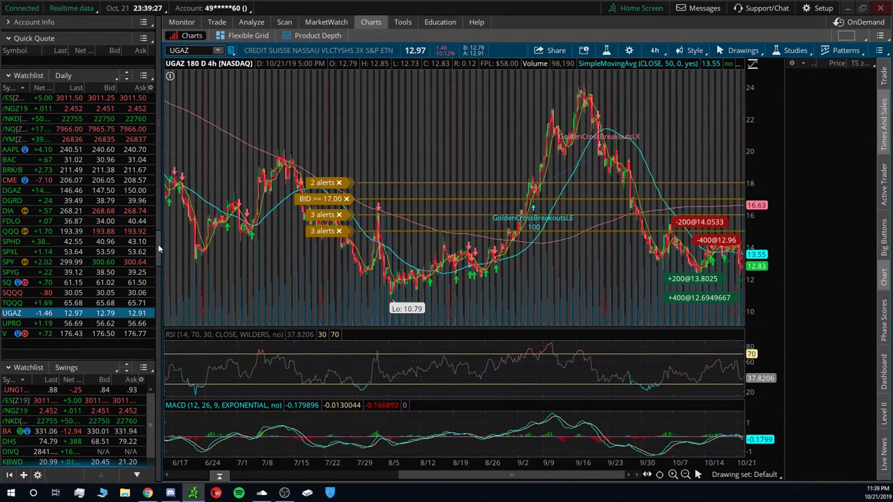
Step: Collapse the watchlist sidebar, enlarge UGAZ's late-August to October price action and turn off the display of trades in the chart settings
click(145, 215)
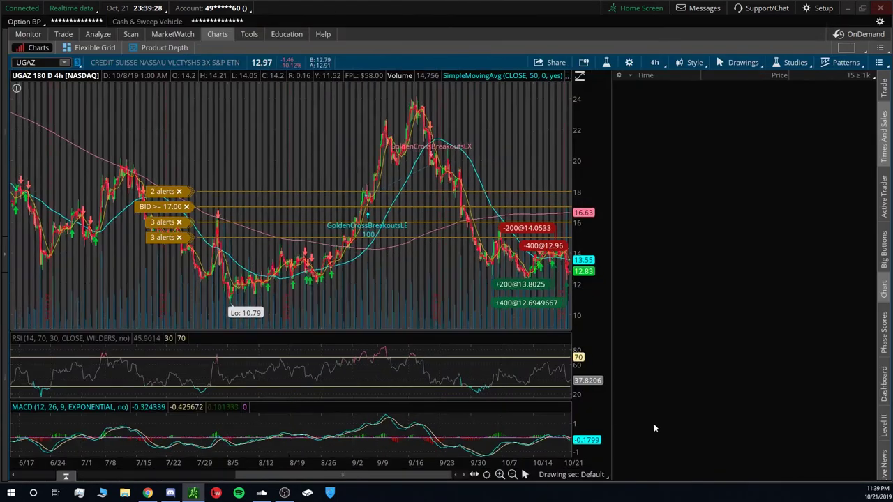
click(653, 475)
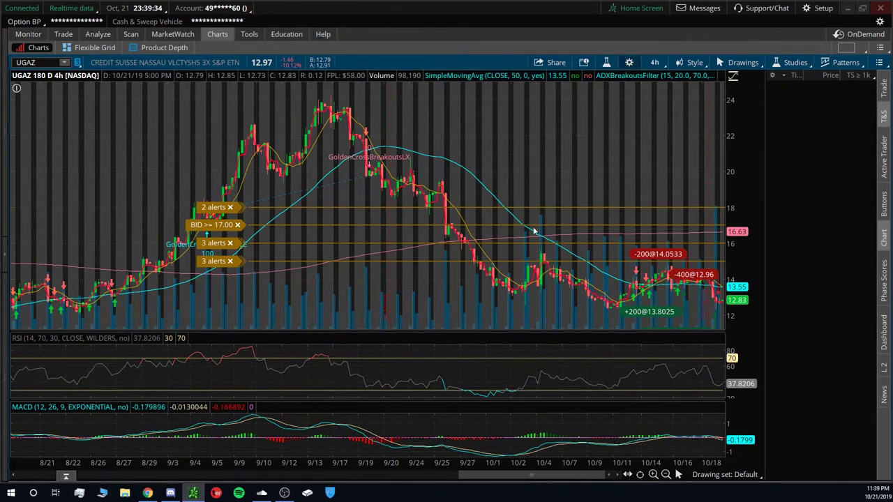
double_click(480, 185)
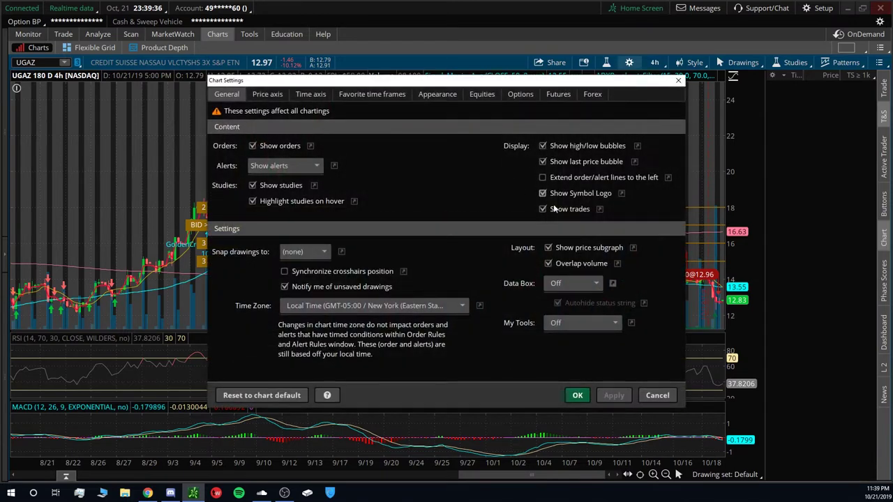
click(656, 396)
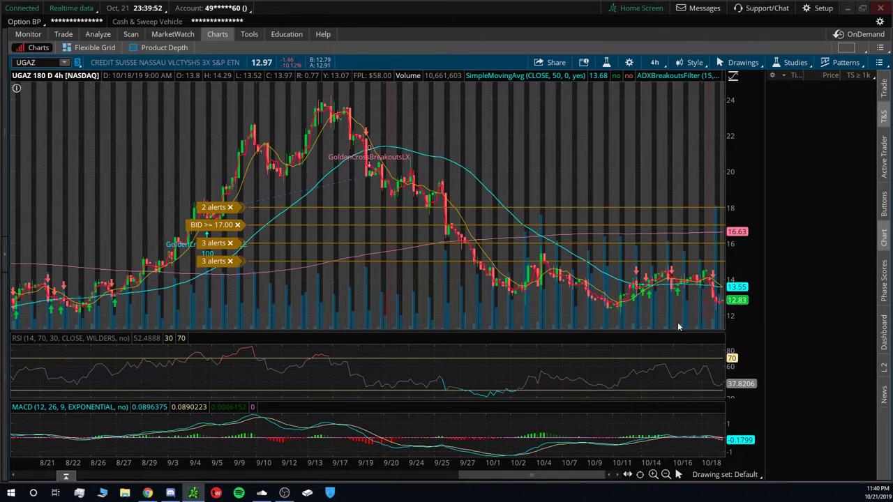
Step: View UGAZ on the 1 D : 5m and 5 D : 5m time frames, enlarging Monday's price action on the latter
click(655, 62)
click(609, 156)
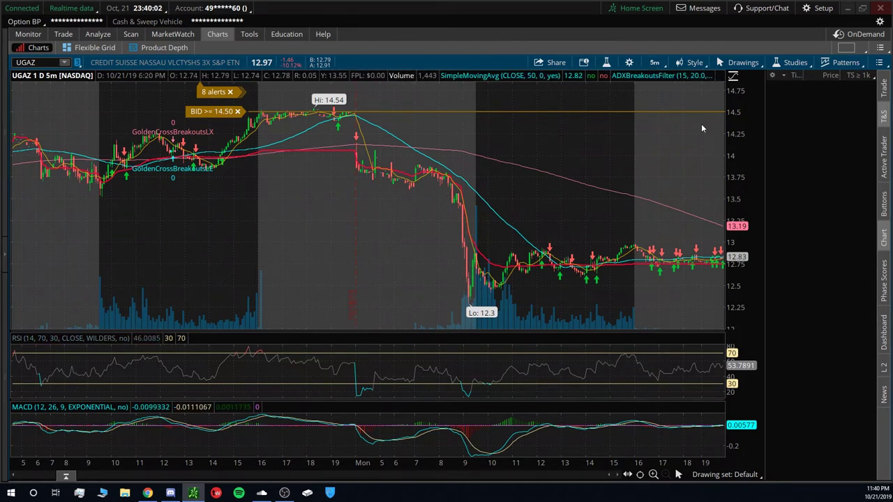
click(655, 62)
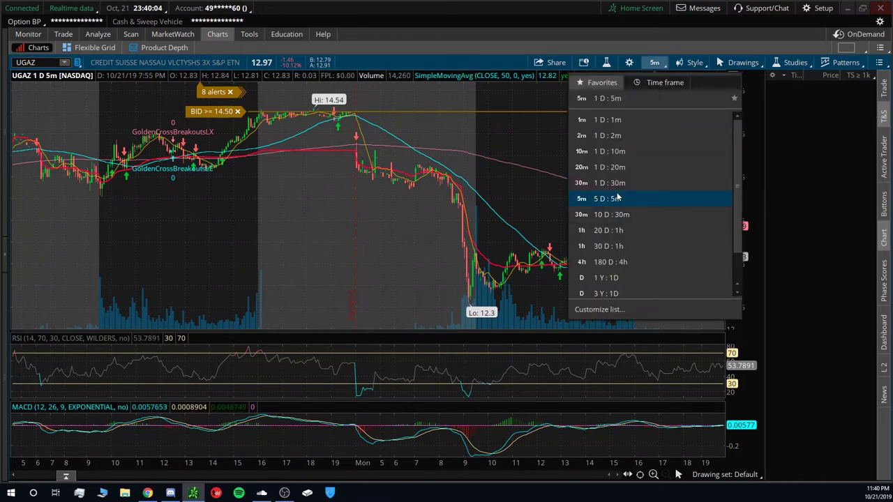
click(617, 199)
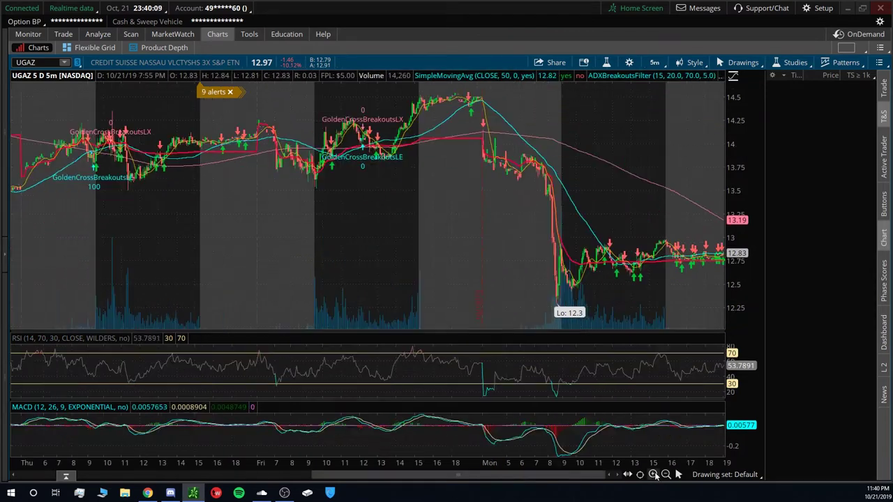
click(654, 475)
click(654, 475)
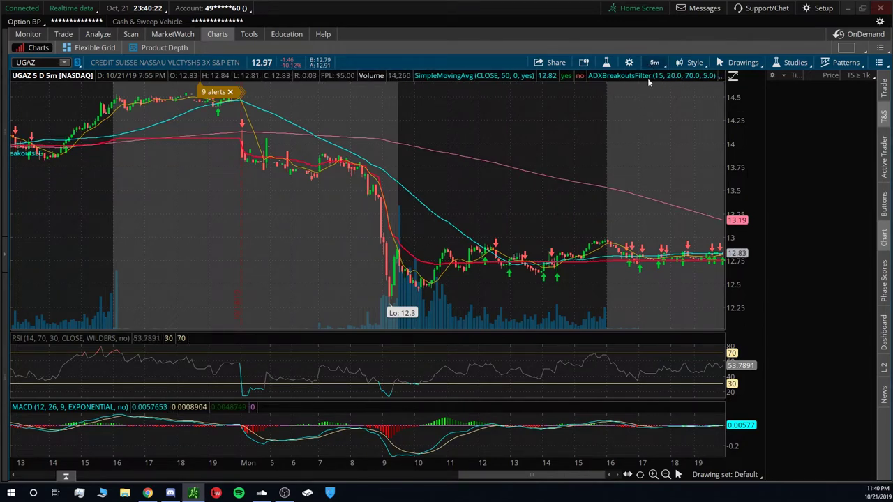
Step: Set the UGAZ chart back to 180 D : 4h and load the saved study set Bollinger Bands All
click(654, 63)
click(622, 260)
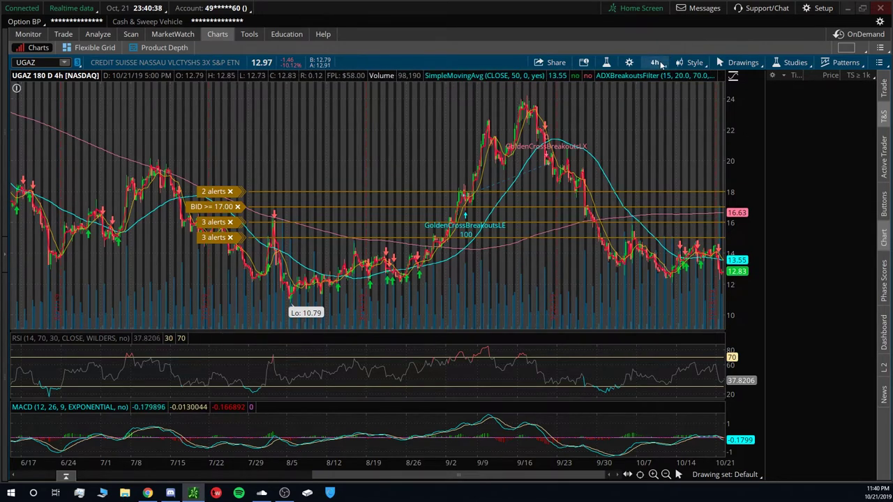
click(785, 64)
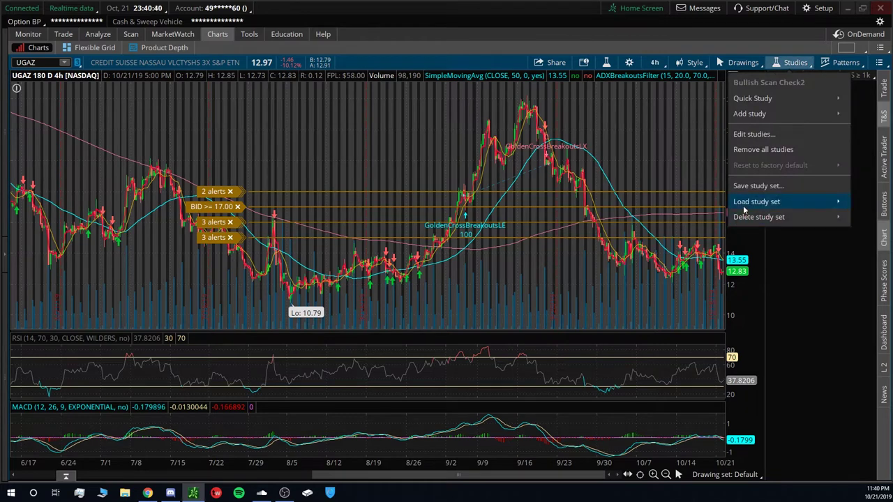
mouse_move(738, 203)
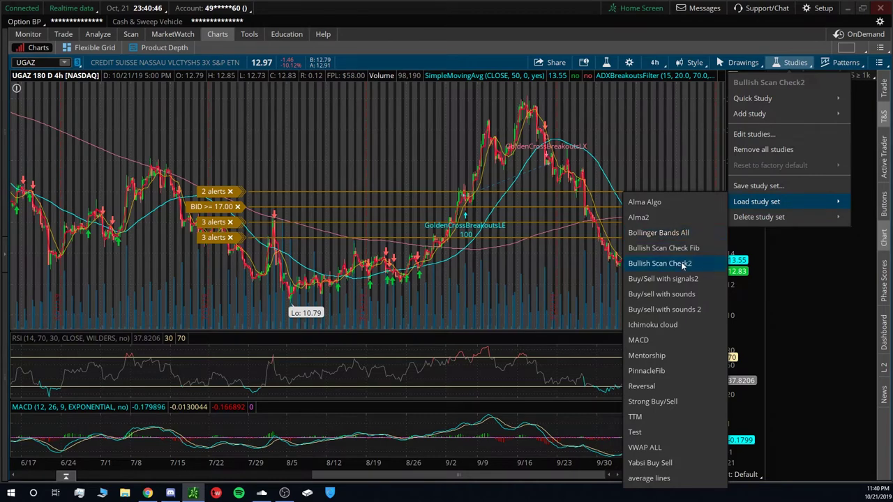
click(677, 232)
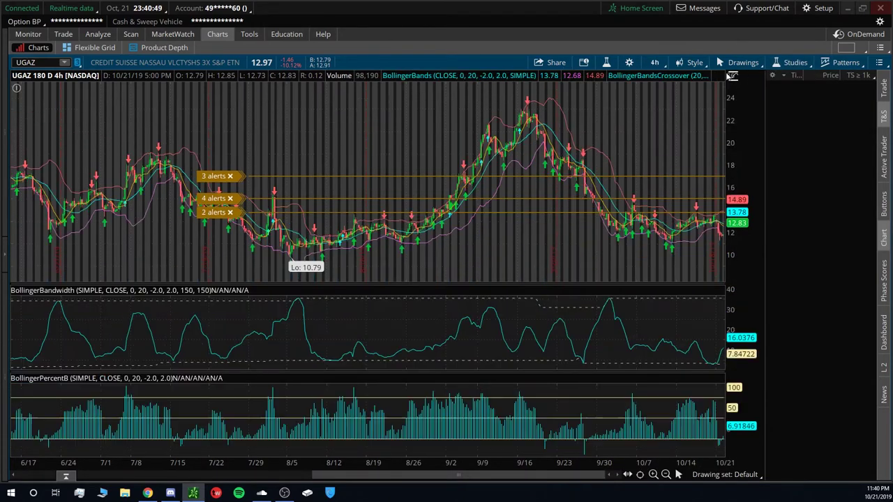
Step: Set the UGAZ chart to 1 D : 5m, enlarge Monday's session and turn on Show trades in the chart settings
click(654, 66)
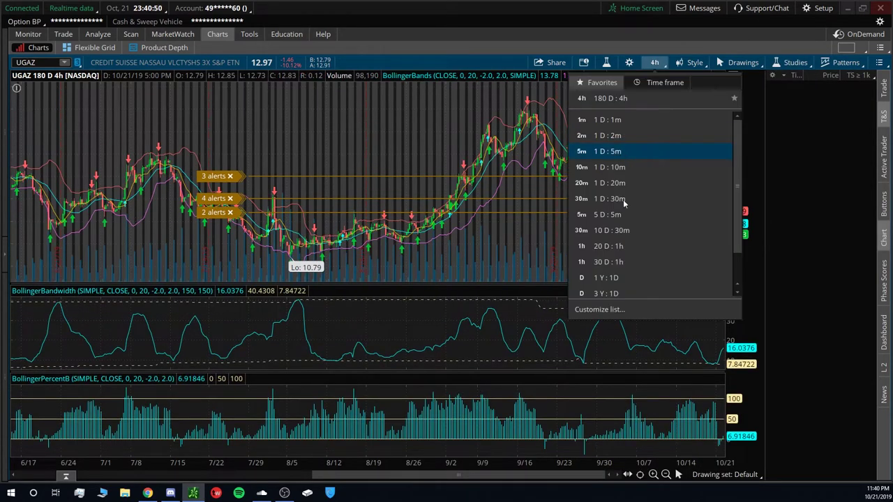
click(609, 151)
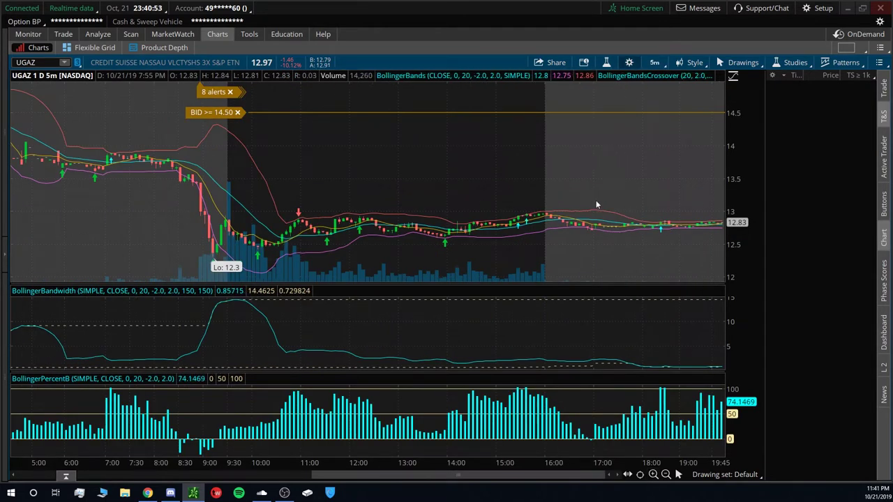
click(629, 62)
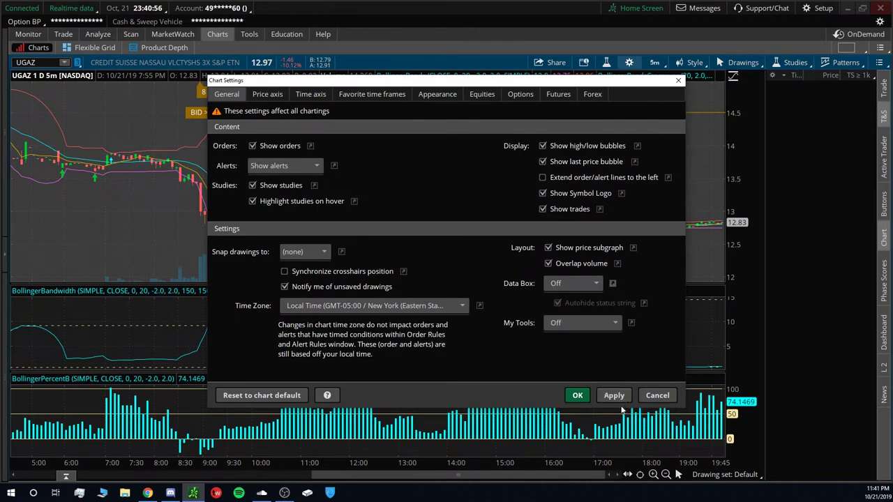
click(578, 395)
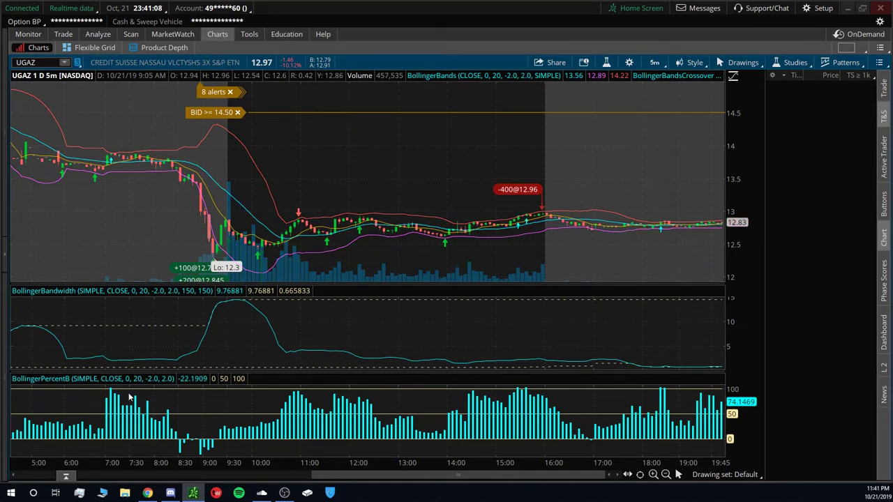
Step: Switch to Discord, and from there to Chrome to view the Free Chat Room link on the Pinnacle Trading YouTube channel
click(170, 494)
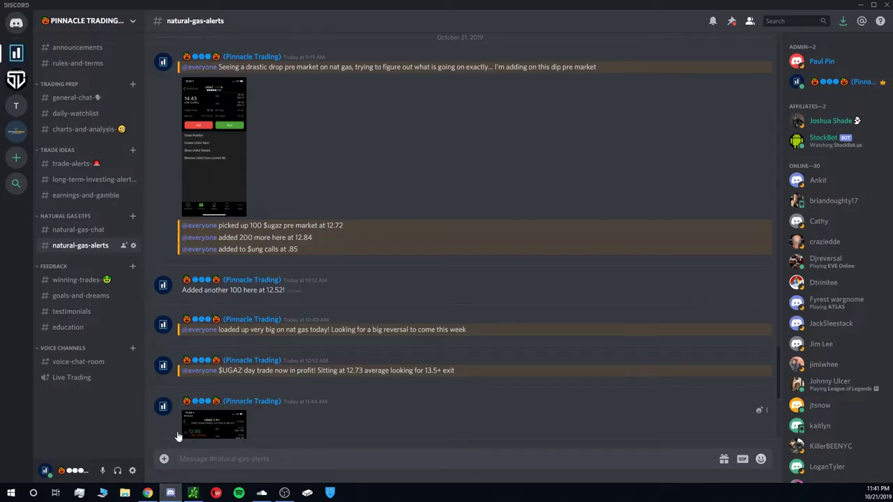
click(147, 493)
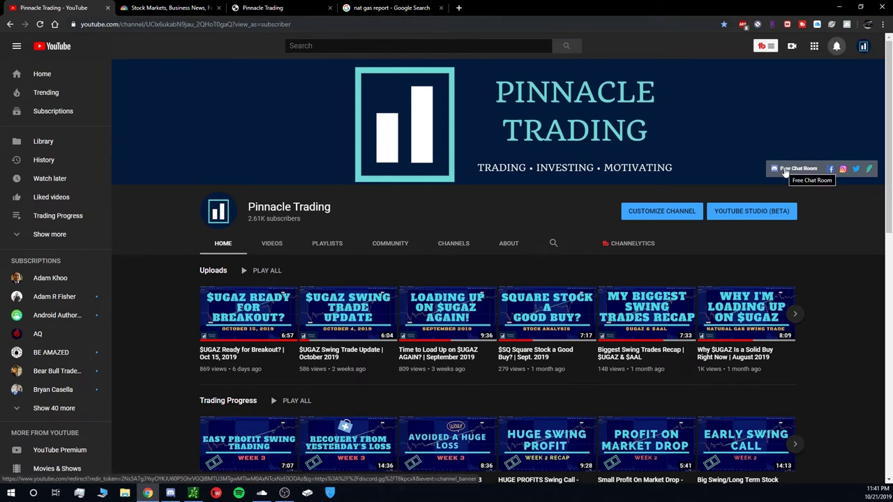
Step: Return to Discord's natural-gas-alerts channel, view the UGAZ position screenshot and read the October 21 trade alerts
click(171, 493)
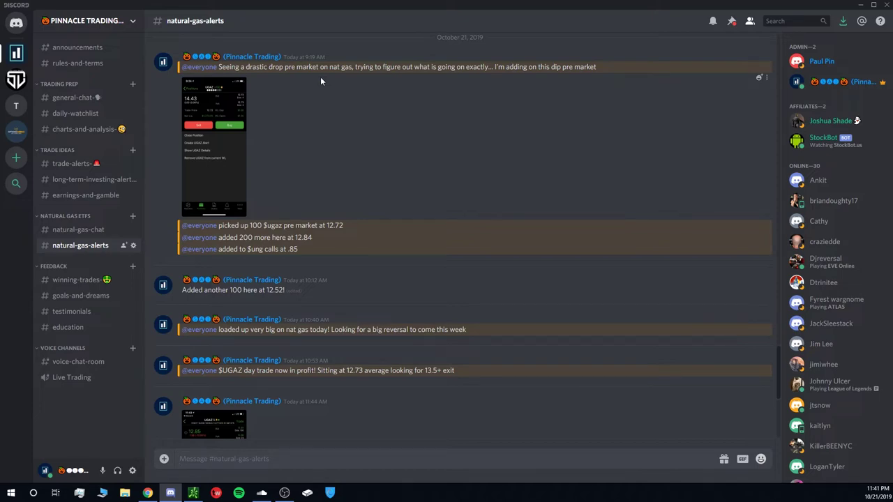
click(240, 119)
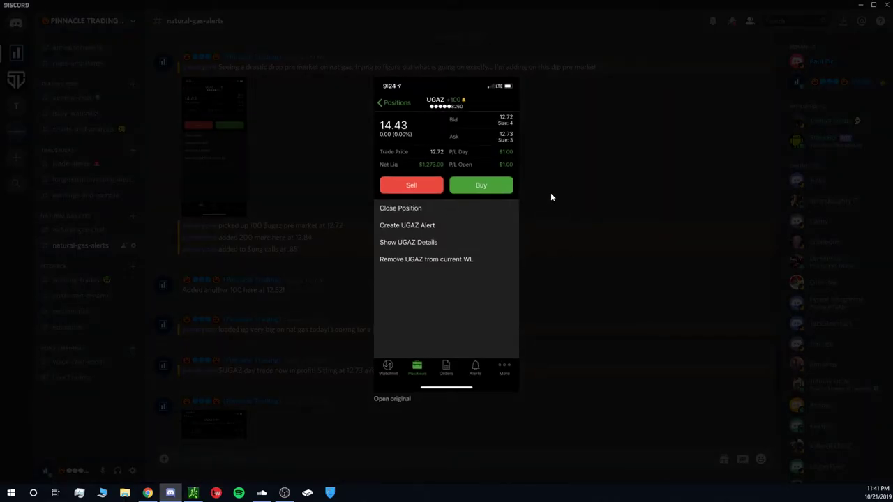
click(587, 146)
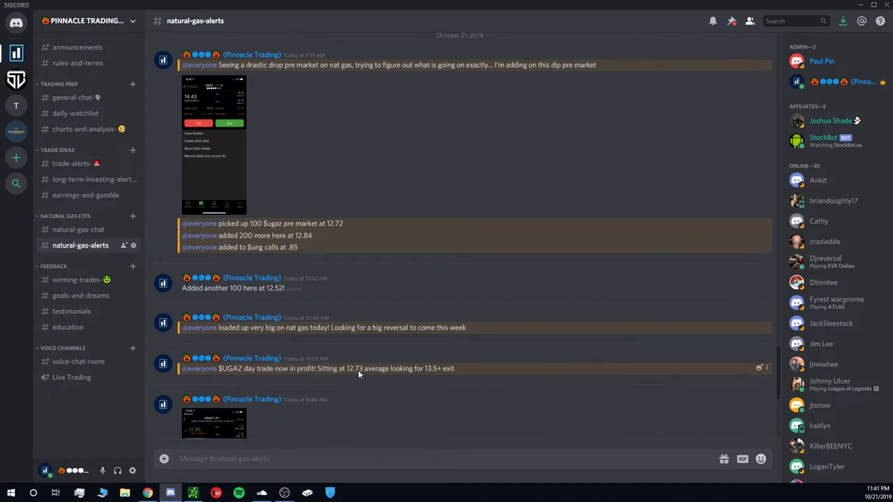
scroll(444, 370, down, 3)
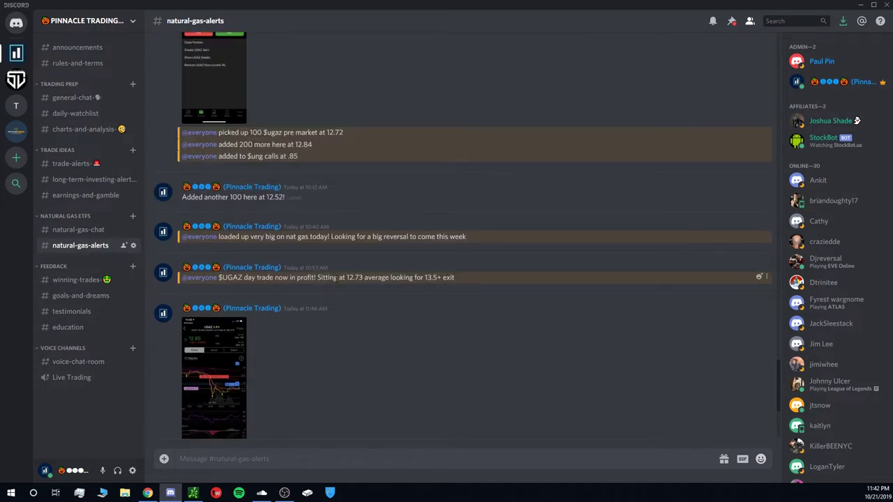
scroll(338, 277, down, 5)
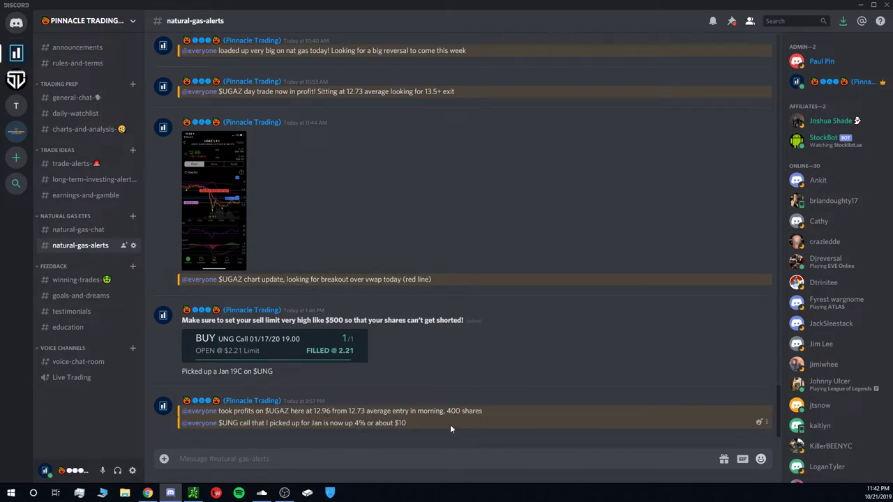
Step: Switch back to thinkorswim and examine the October 21 UGAZ buys and sell against the Bollinger Band signals
click(193, 493)
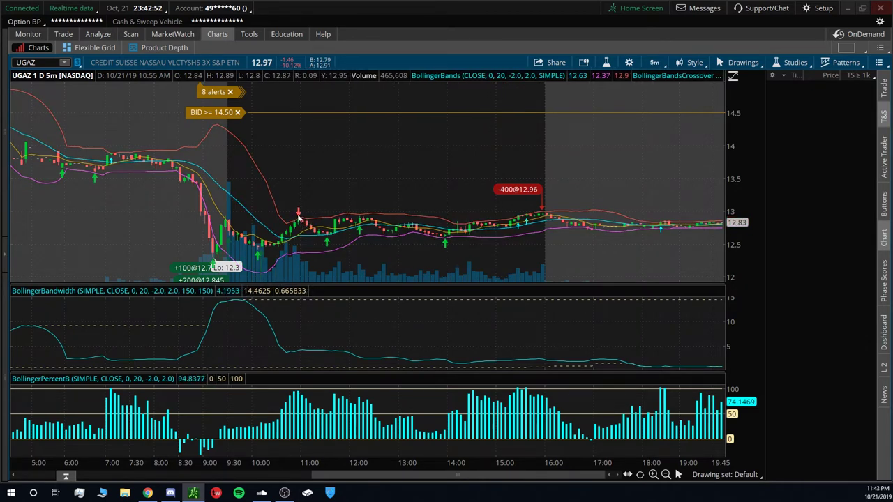
drag(171, 180, 346, 181)
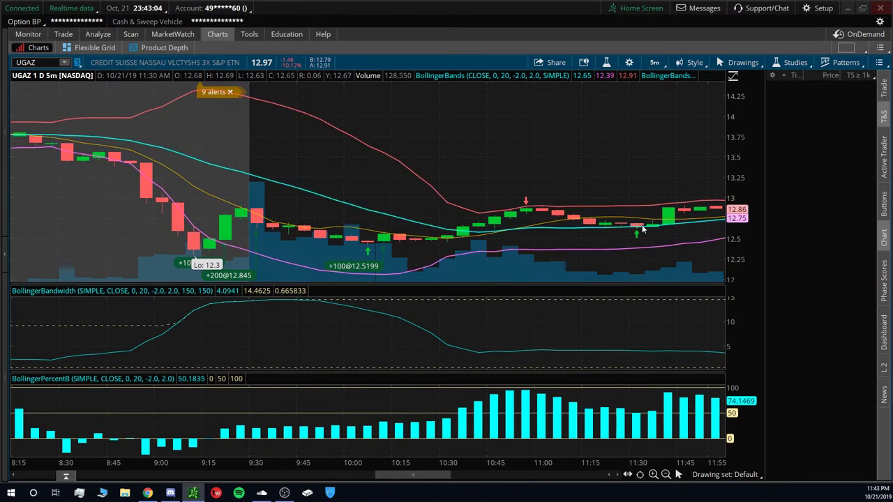
scroll(566, 188, down, 5)
drag(454, 198, 548, 195)
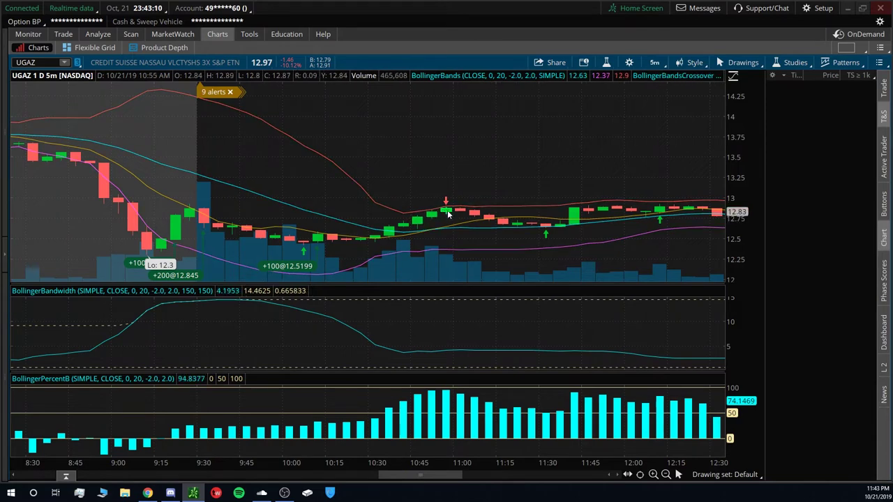
scroll(480, 151, down, 3)
drag(435, 157, 647, 191)
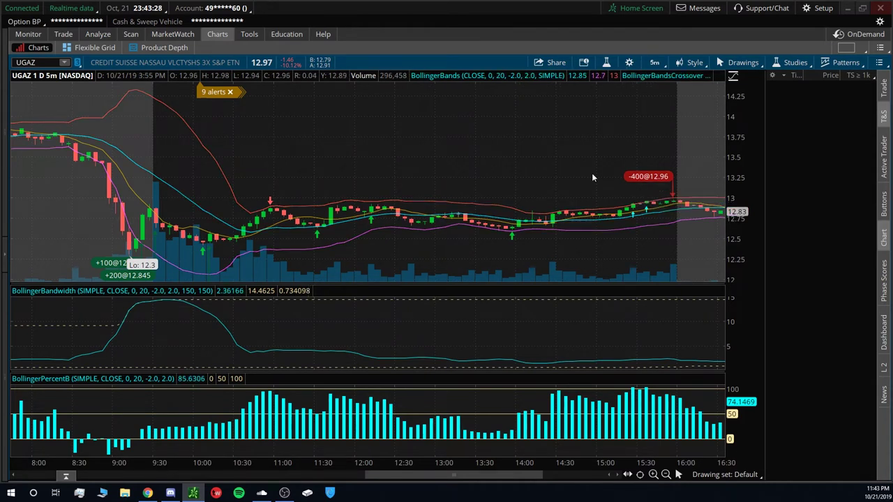
Step: Switch to Discord, open the winning-trades channel and view the UGAZ day trade screenshot from October 21
click(171, 493)
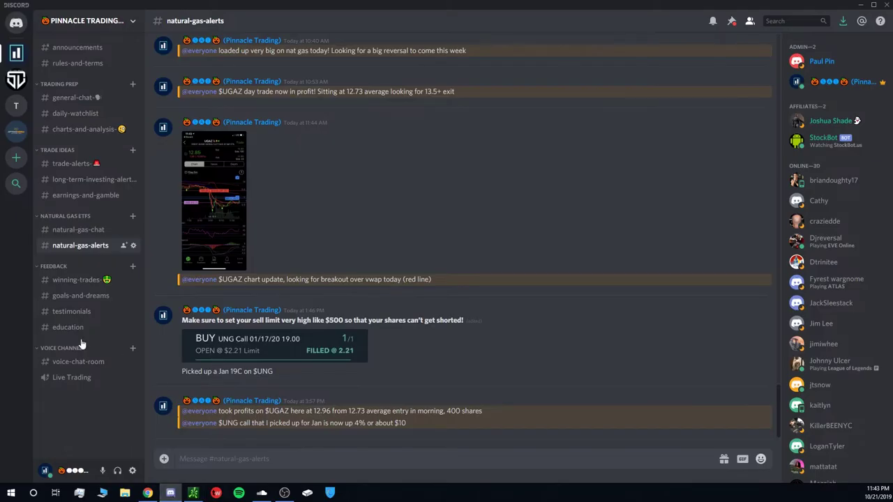
click(85, 280)
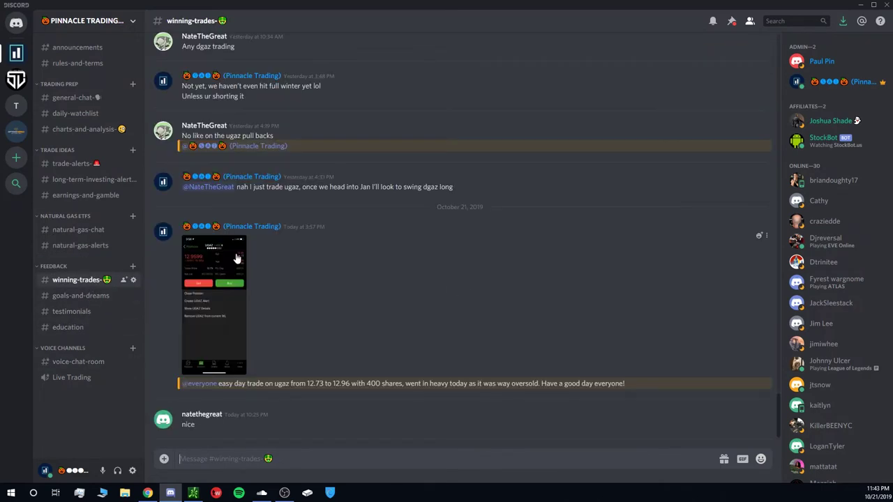
click(218, 297)
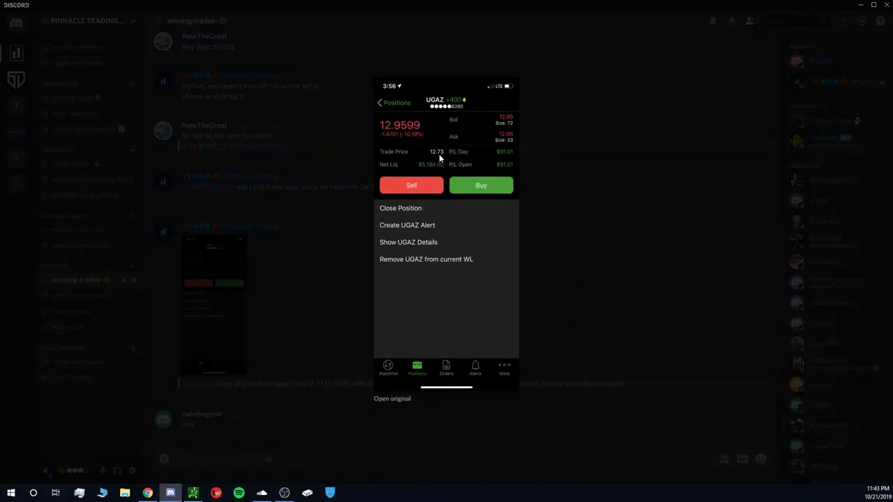
click(569, 215)
click(206, 319)
click(542, 307)
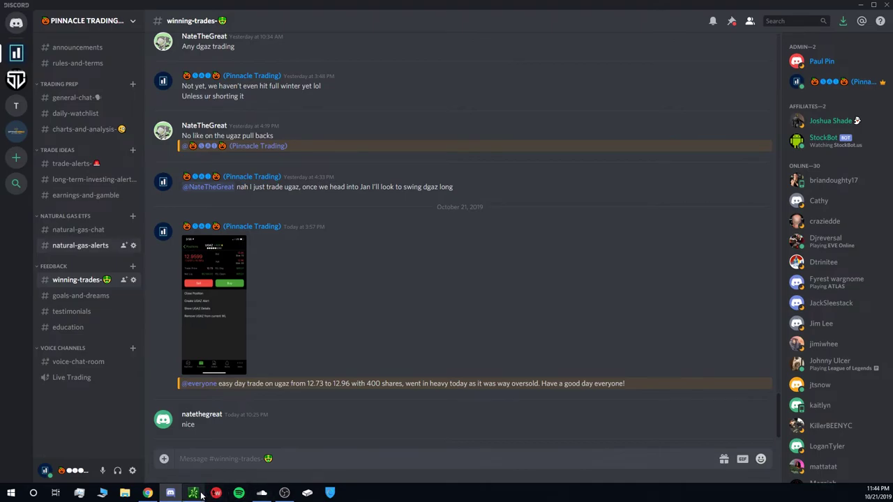
Step: Return to thinkorswim, set the UGAZ chart to 5 D : 5m and enlarge Thursday's buy and sell trades
click(193, 494)
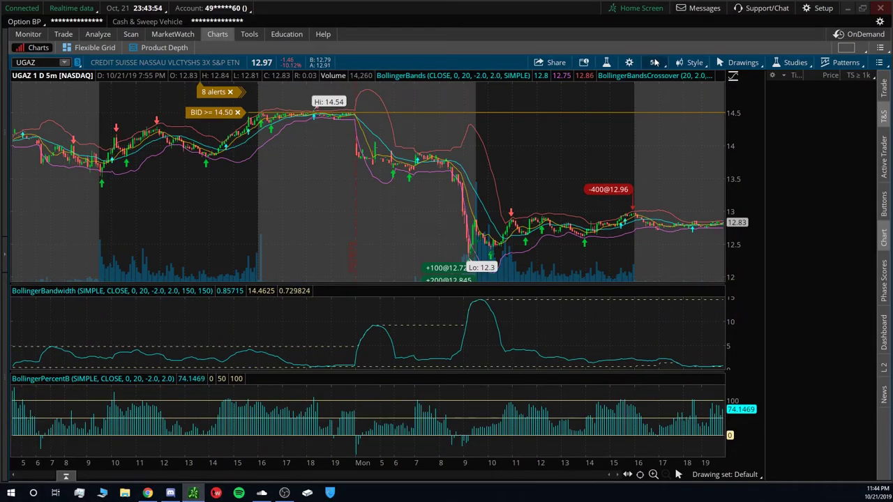
click(654, 62)
click(621, 202)
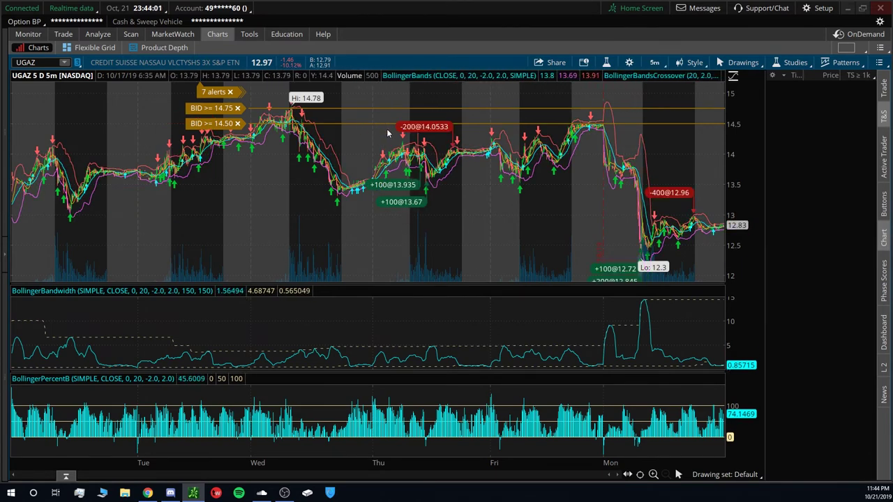
drag(388, 133, 492, 135)
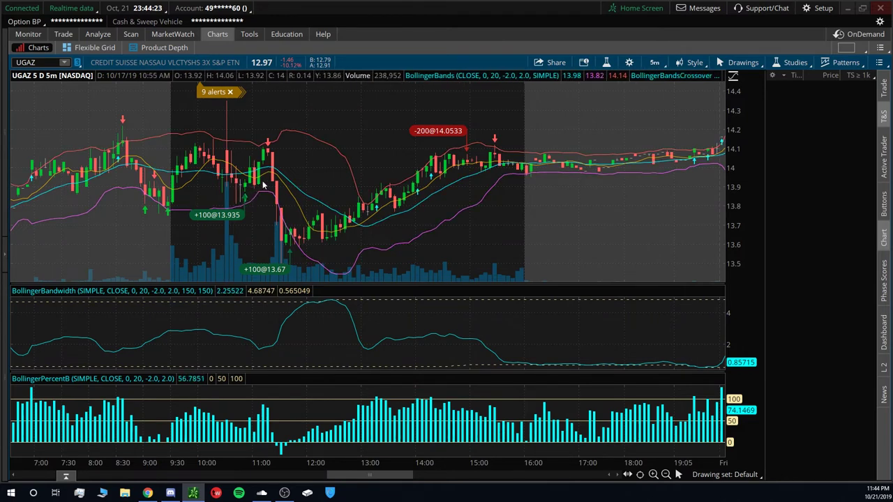
Step: Load the VWAP ALL study set on the UGAZ chart and view Thursday's trades, then the full five days
click(780, 65)
mouse_move(745, 205)
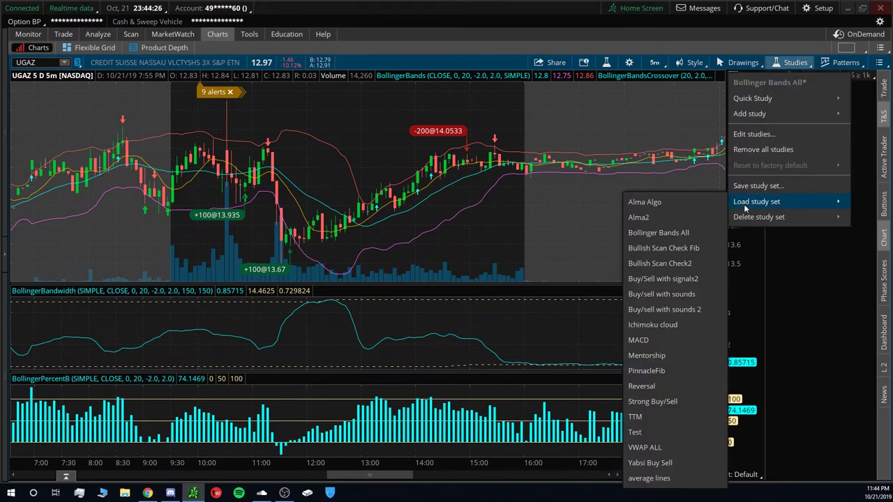
click(640, 450)
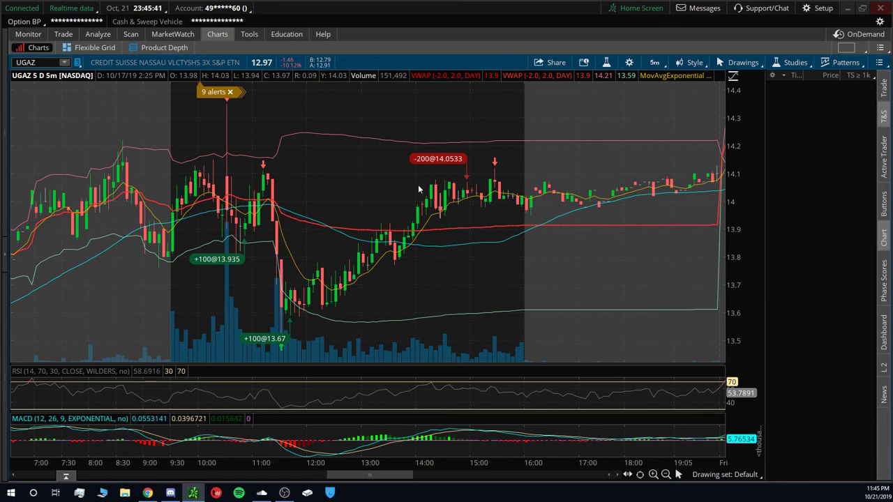
scroll(412, 184, down, 5)
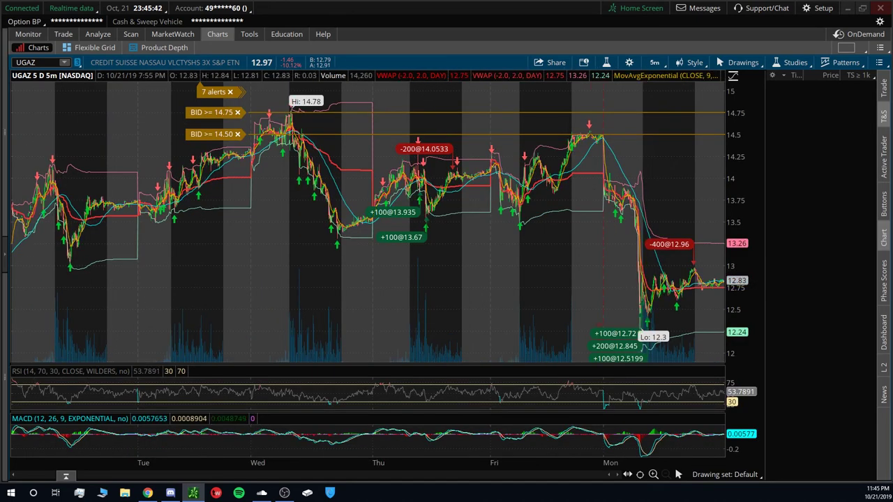
Step: Reveal the watchlists, examine Monday's drop on the /NGZ19 chart and compare it with the enlarged Monday trades on UGAZ
click(5, 255)
click(14, 108)
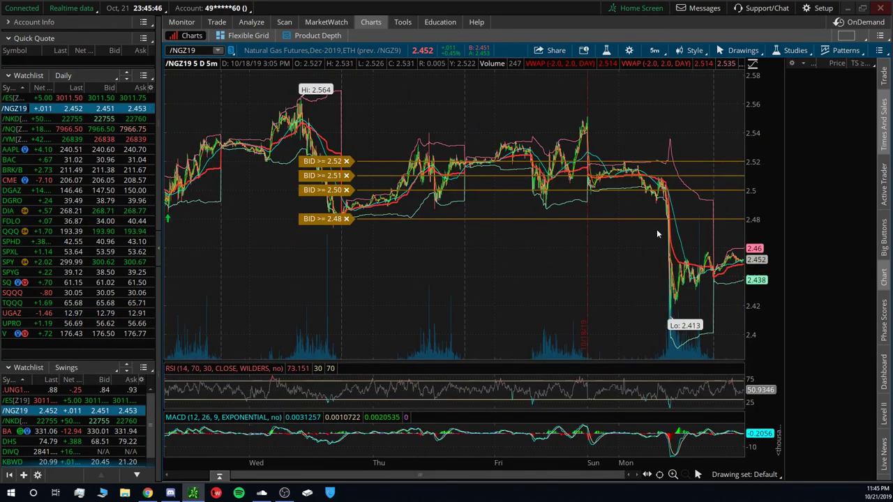
drag(618, 183, 587, 185)
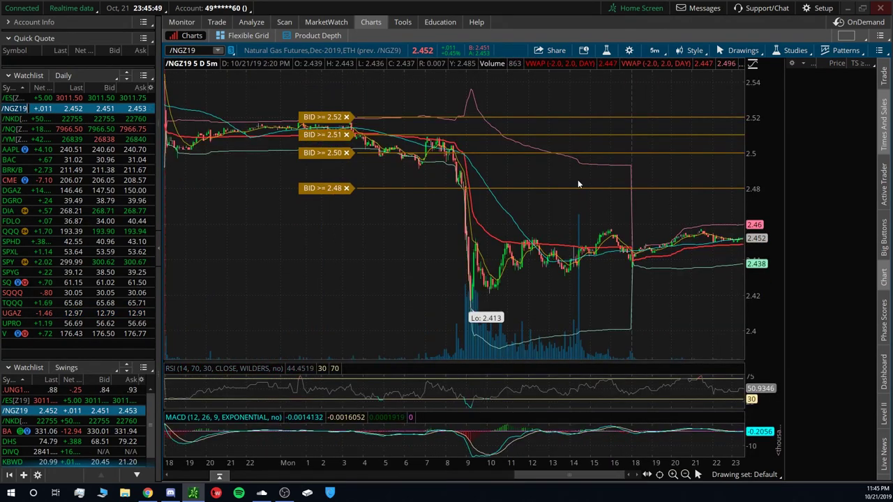
scroll(528, 184, down, 5)
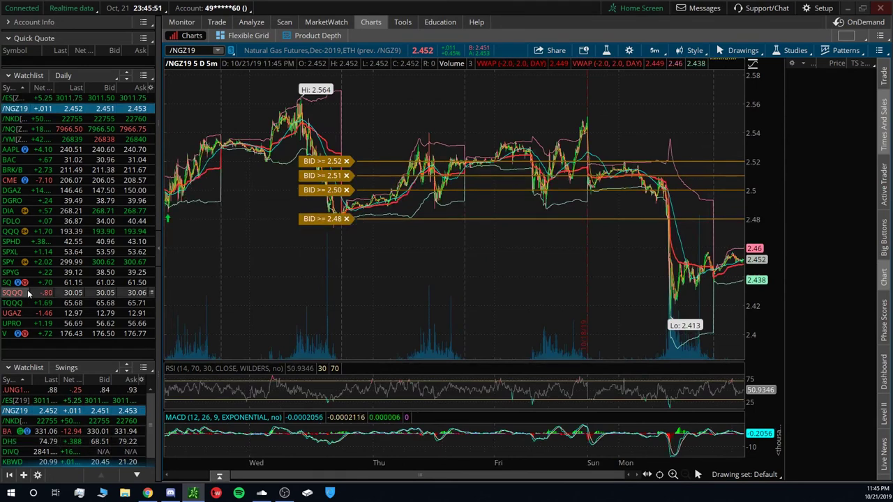
click(11, 312)
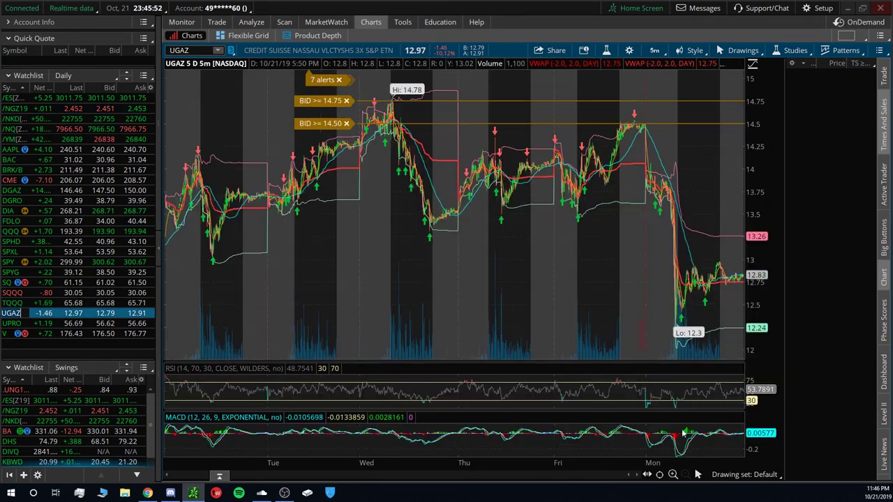
scroll(691, 248, up, 2)
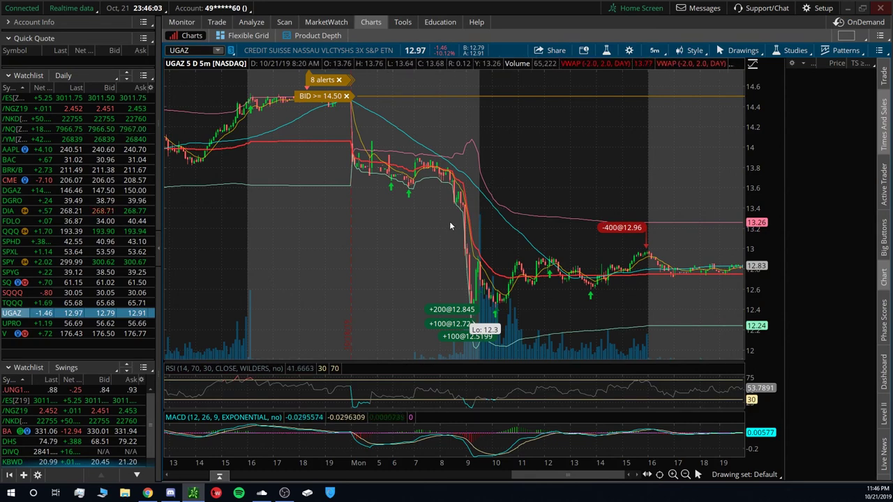
Step: Switch to Discord to view the natural-gas-alerts channel, and from there to the Pinnacle Trading YouTube channel in Chrome
click(171, 493)
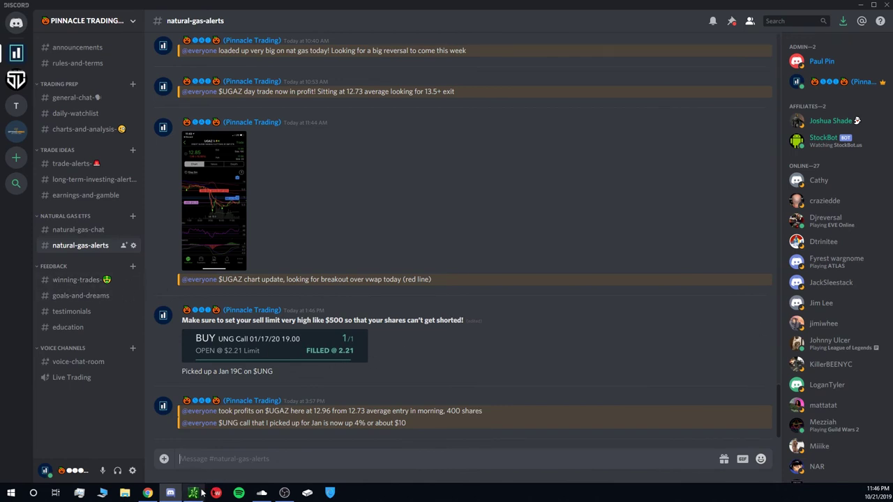
click(148, 494)
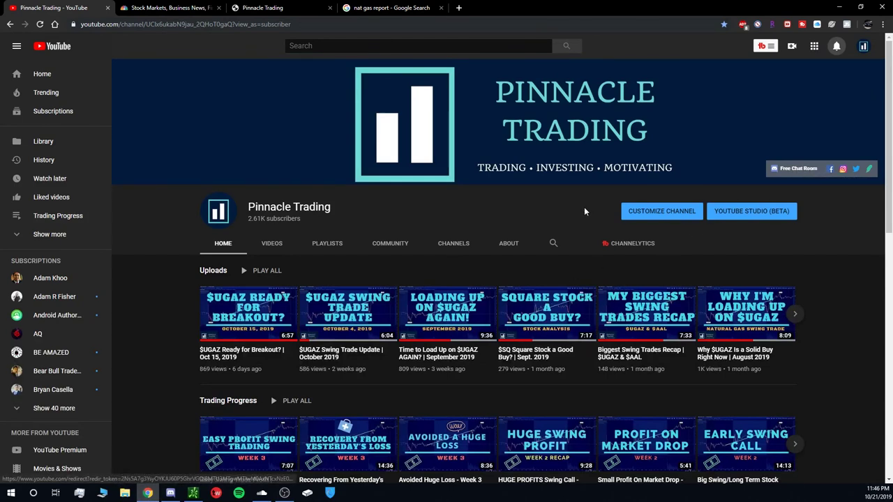
Step: Look through the pinnacletrading.us site down to the free 1-week trial section and return to the Pinnacle Trading YouTube channel
click(254, 6)
scroll(578, 225, down, 5)
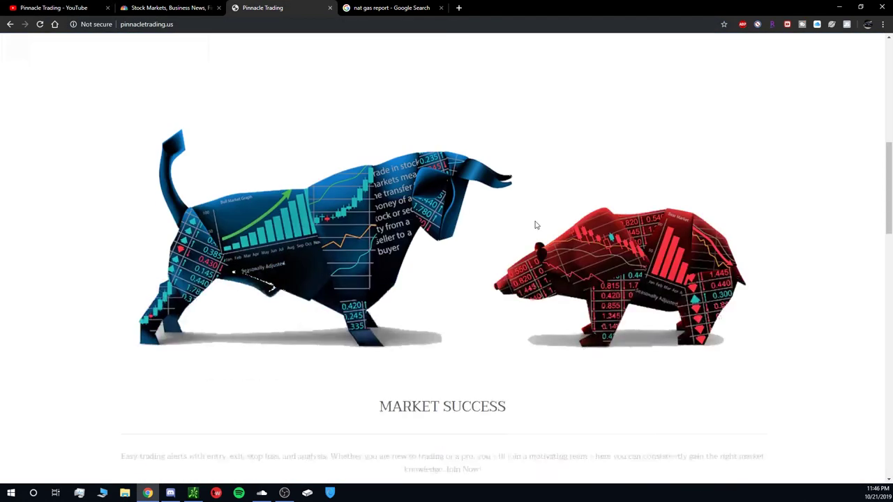
scroll(537, 225, down, 9)
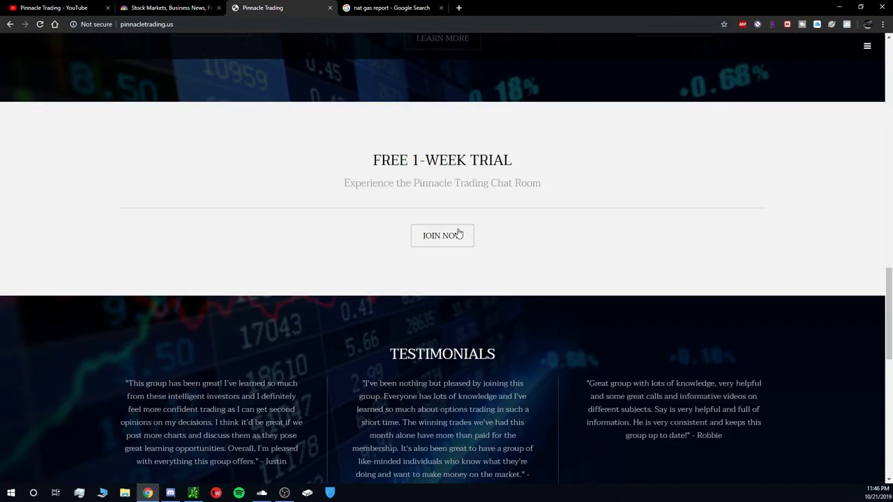
scroll(404, 231, up, 9)
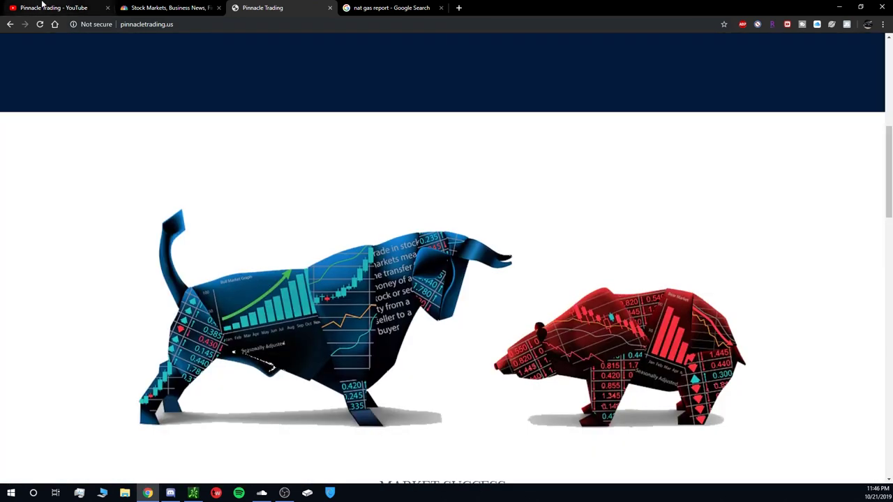
click(43, 5)
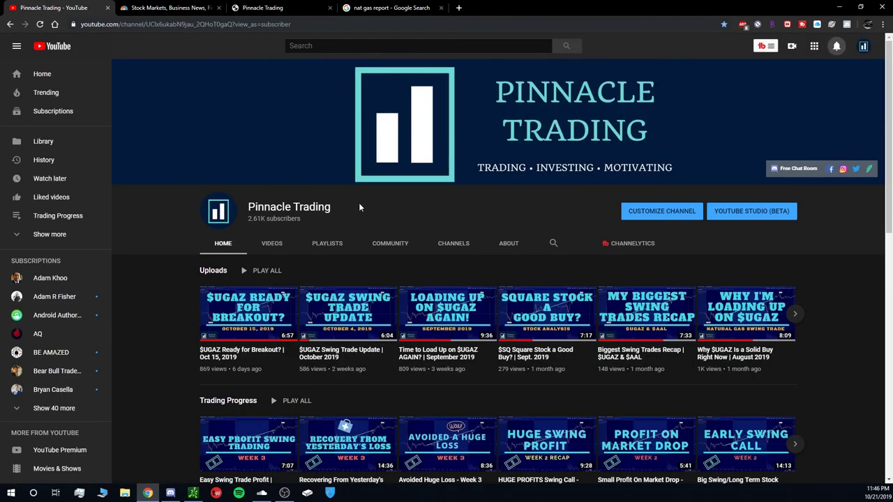